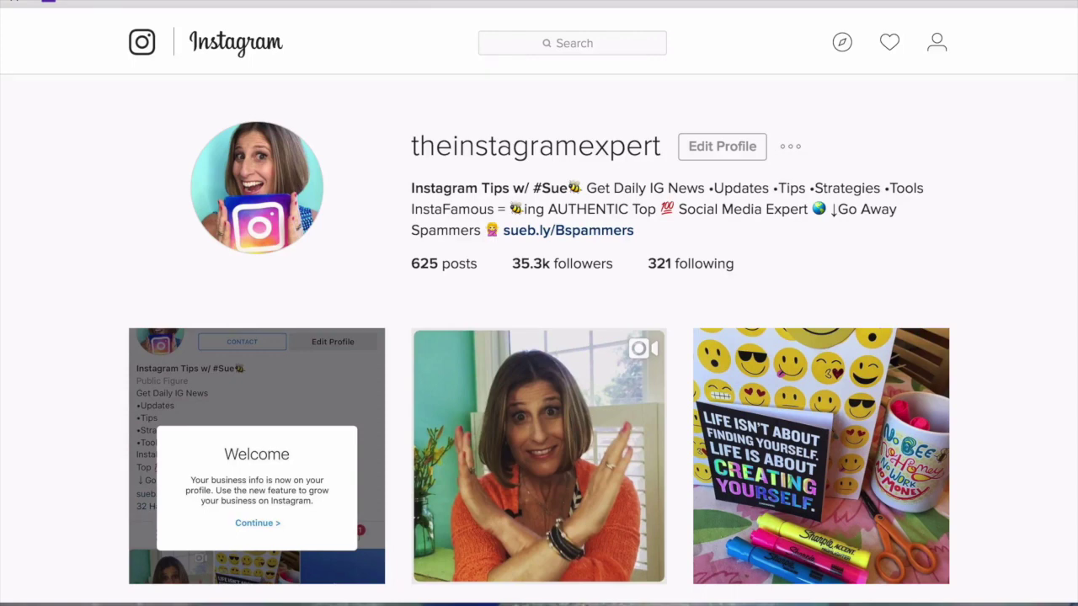
- Look up the Iconosquare, SocialRank and Hootsuite Instagram profiles, then return to your own profile
click(541, 42)
text(ico)
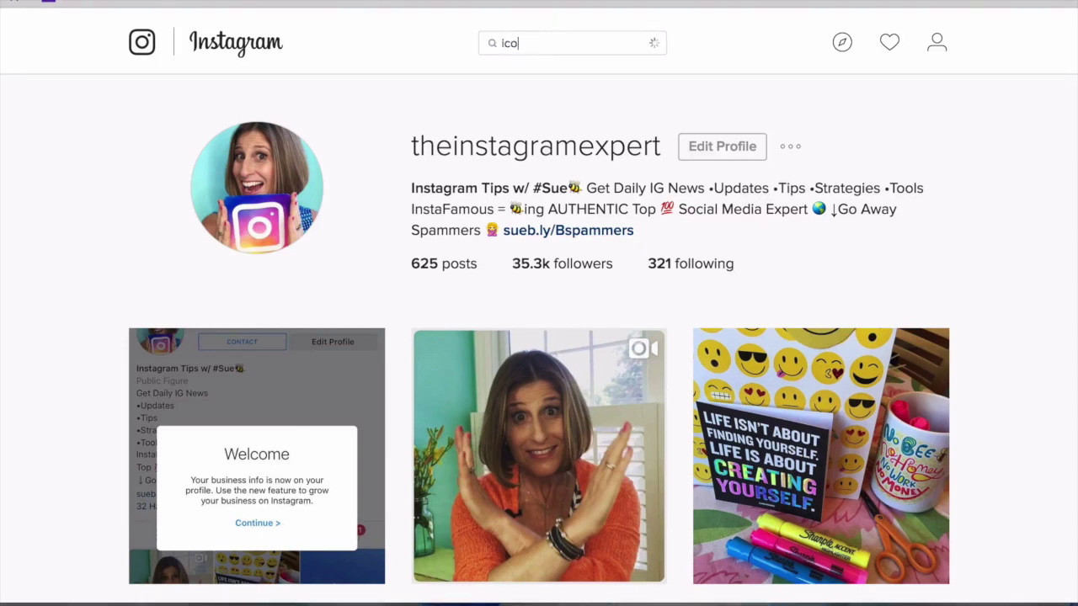
text(nosqur)
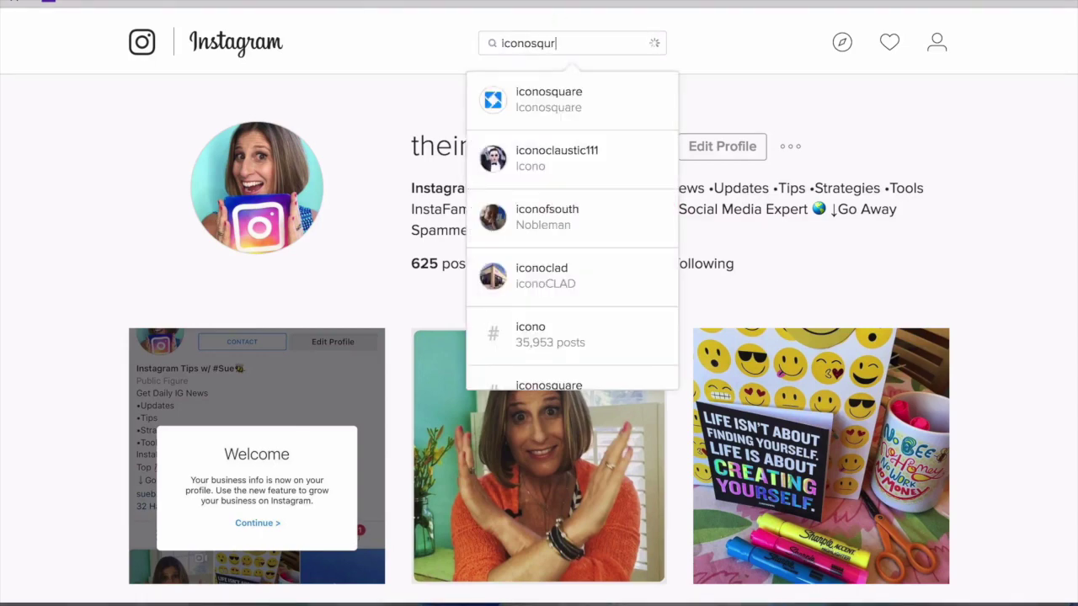
click(553, 105)
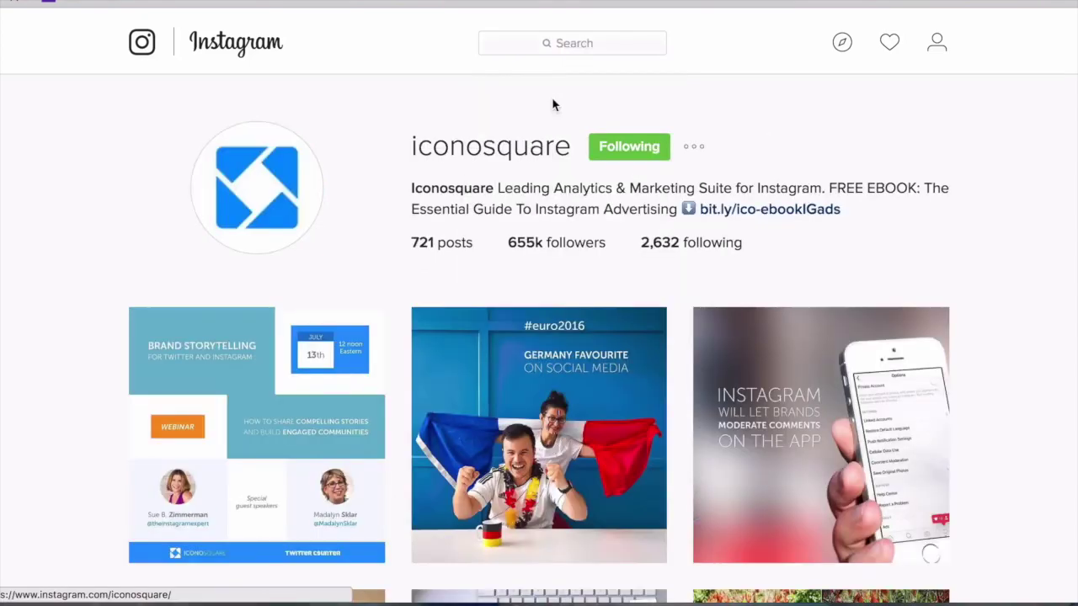
click(541, 42)
text(social )
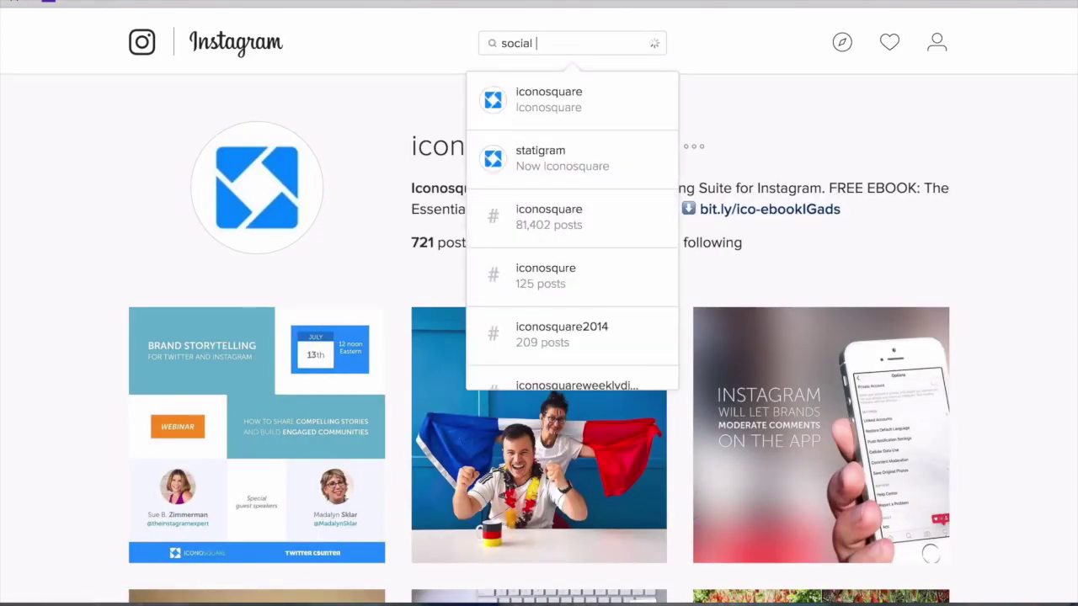
text(rank)
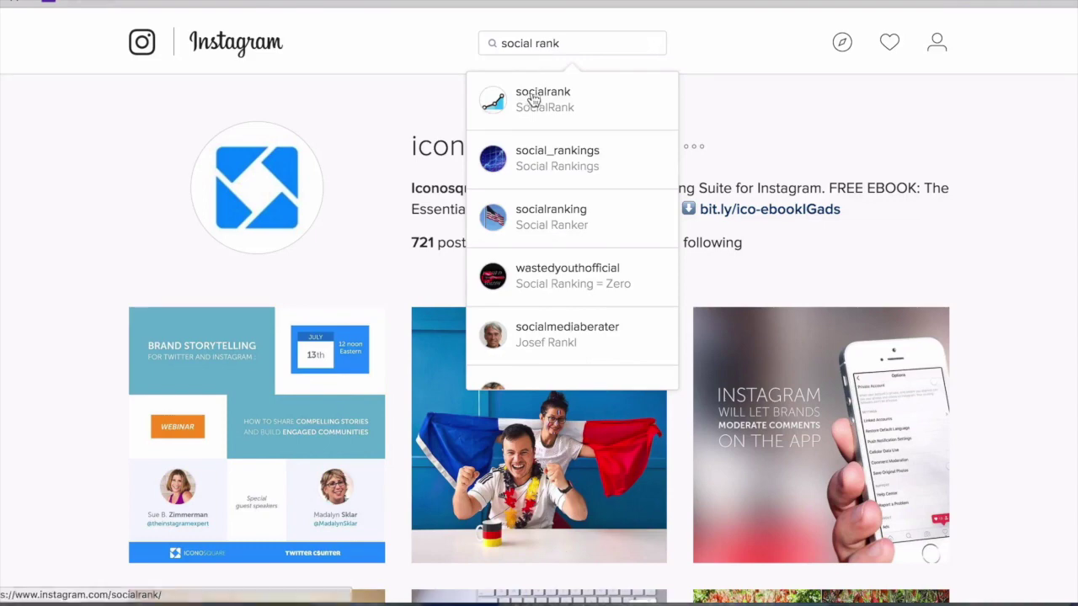
click(532, 99)
click(530, 44)
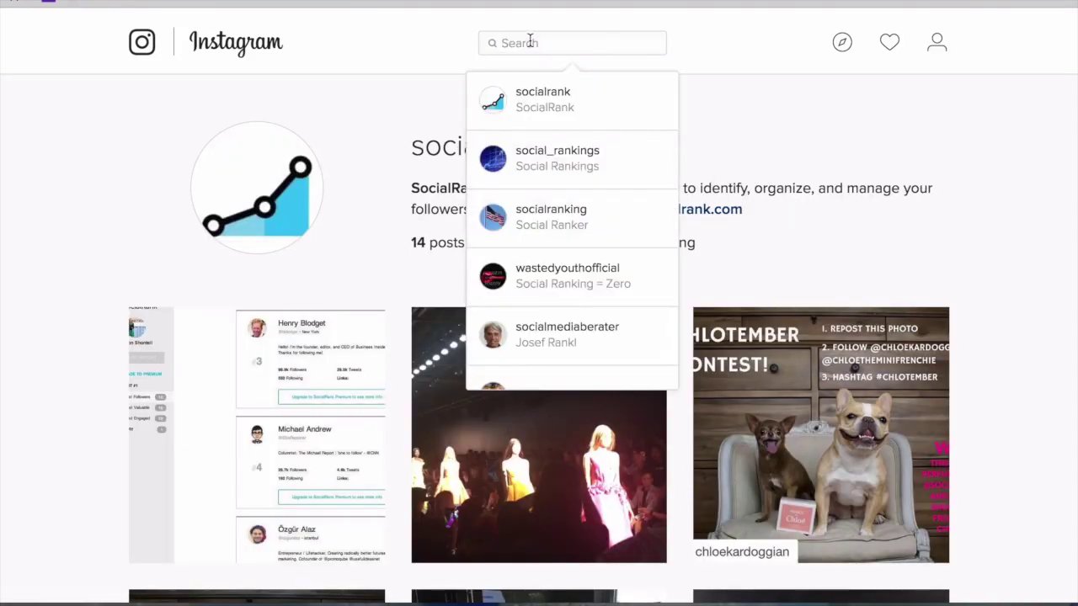
text(hoot)
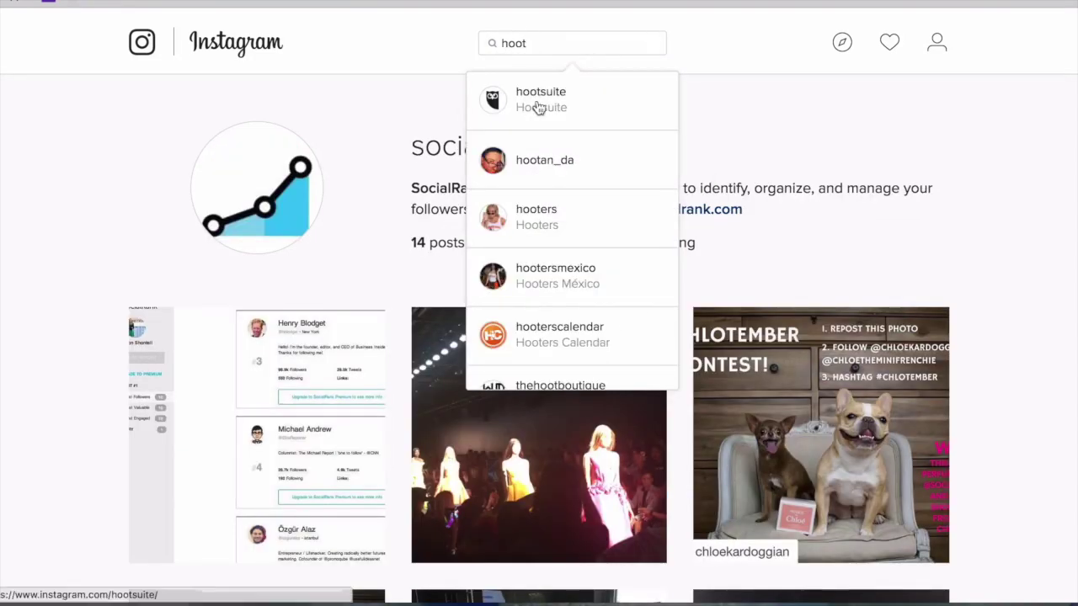
click(537, 102)
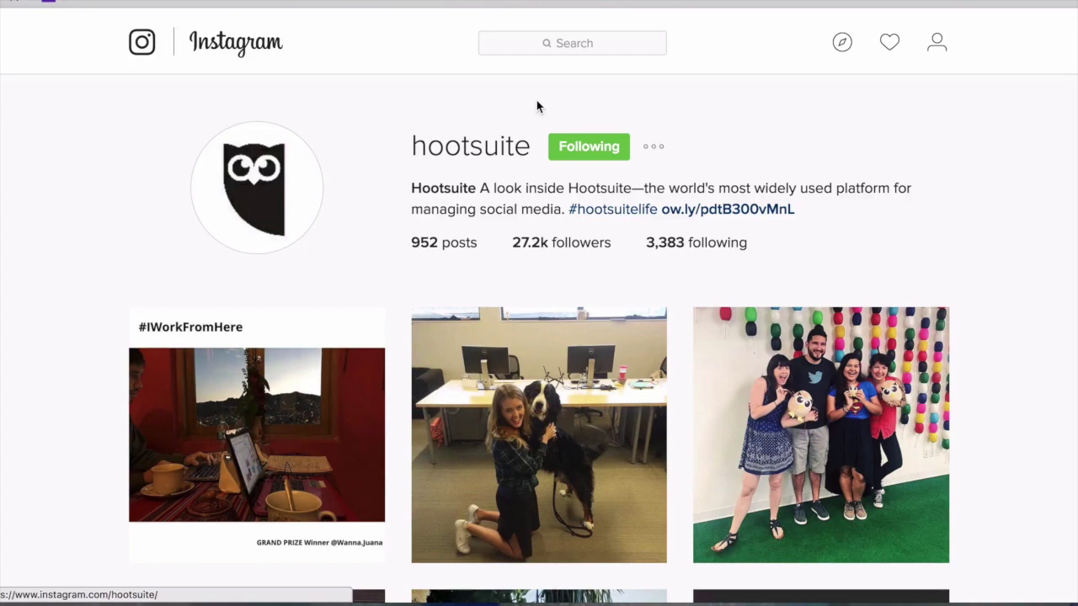
click(935, 46)
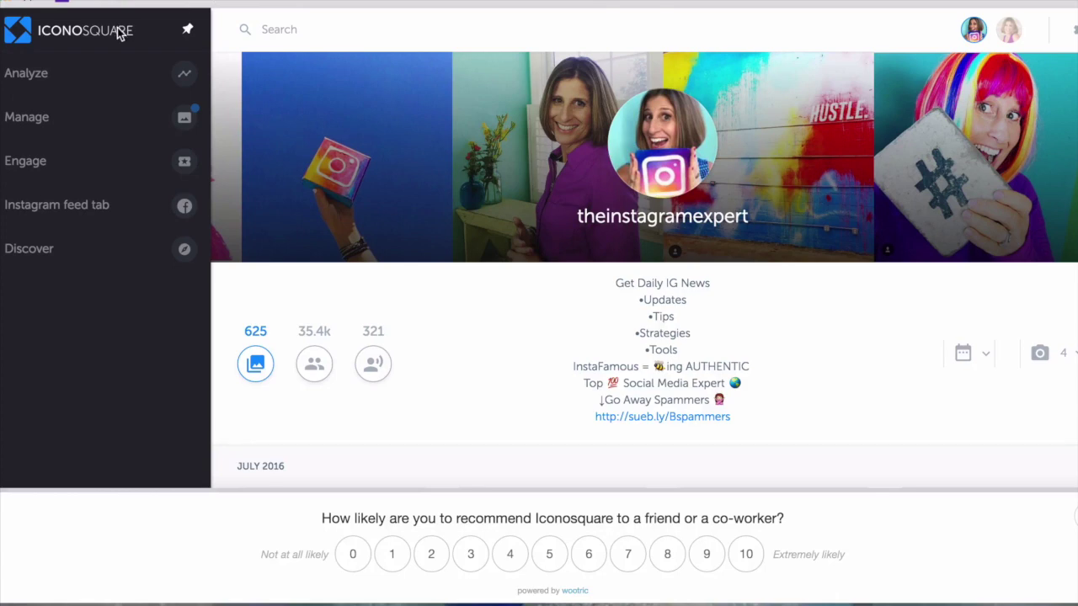
- Expand Analyze and Manage in the Iconosquare sidebar and open the Engage page
click(41, 74)
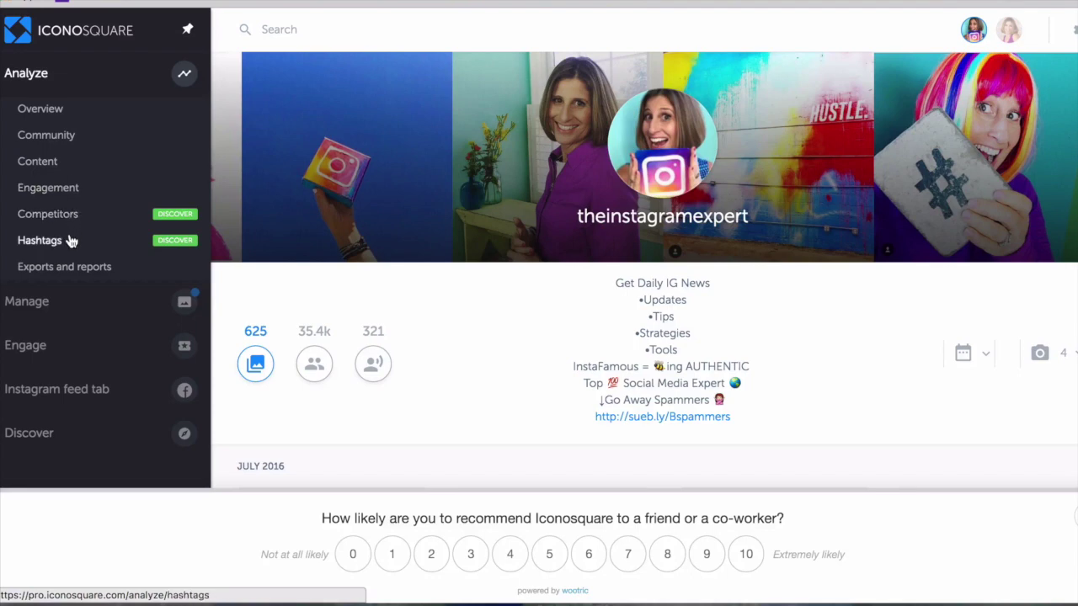
click(59, 301)
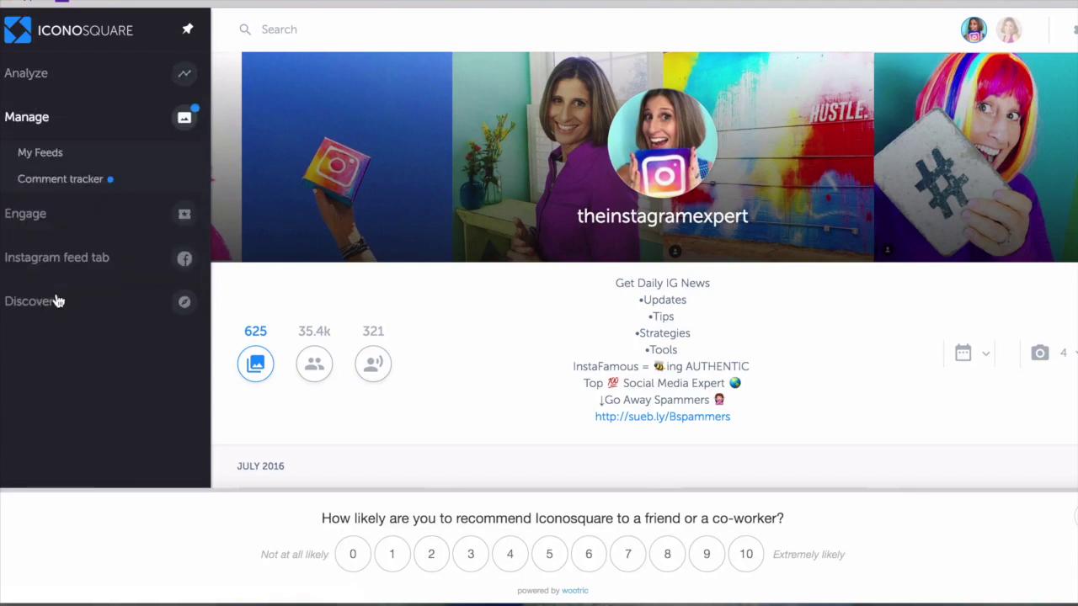
click(92, 212)
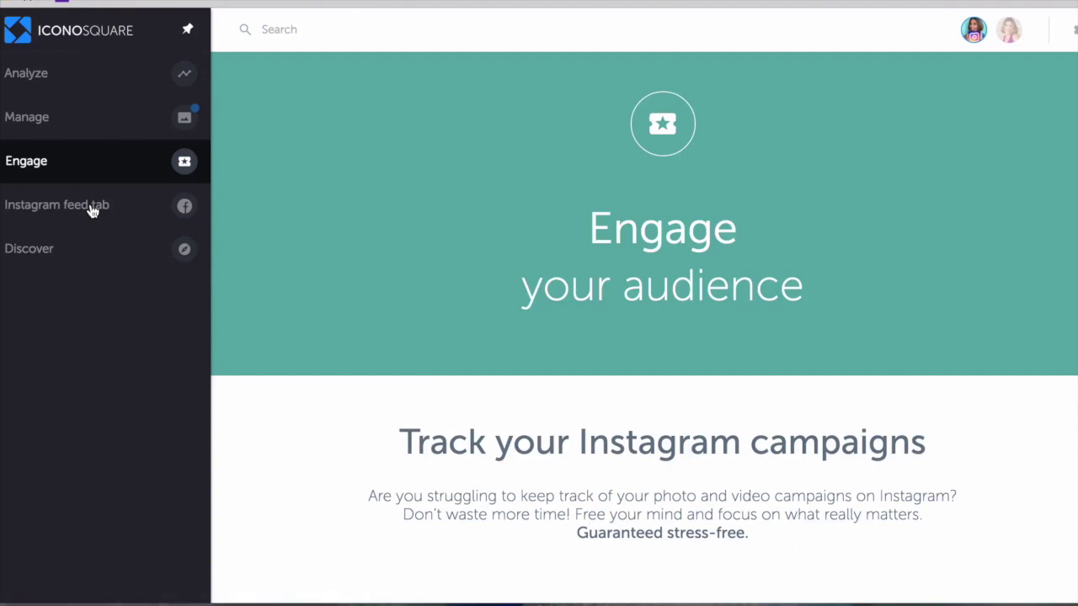
mouse_move(28, 300)
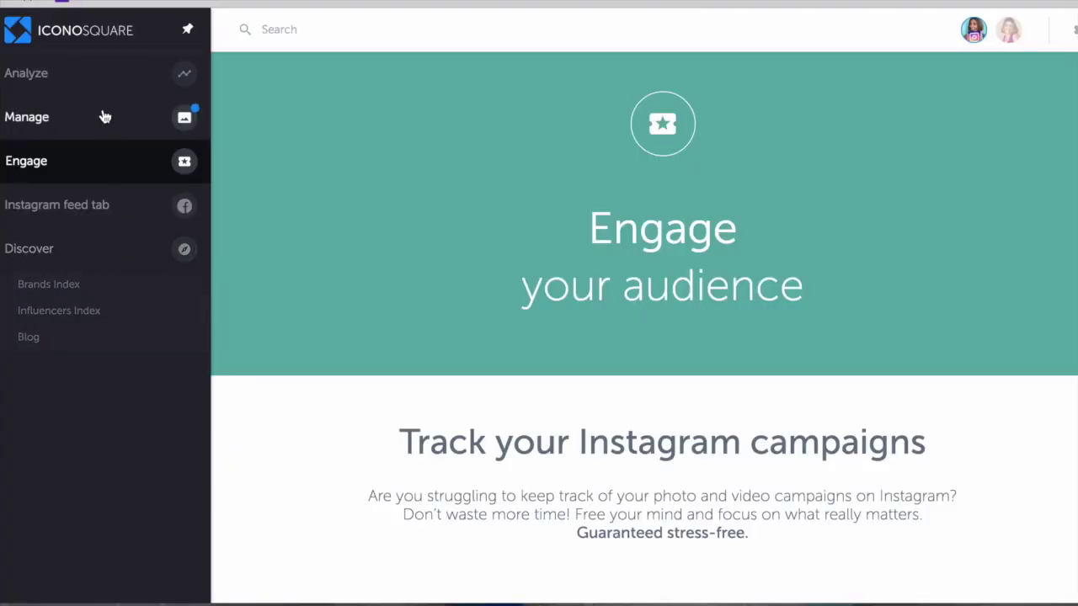
click(105, 118)
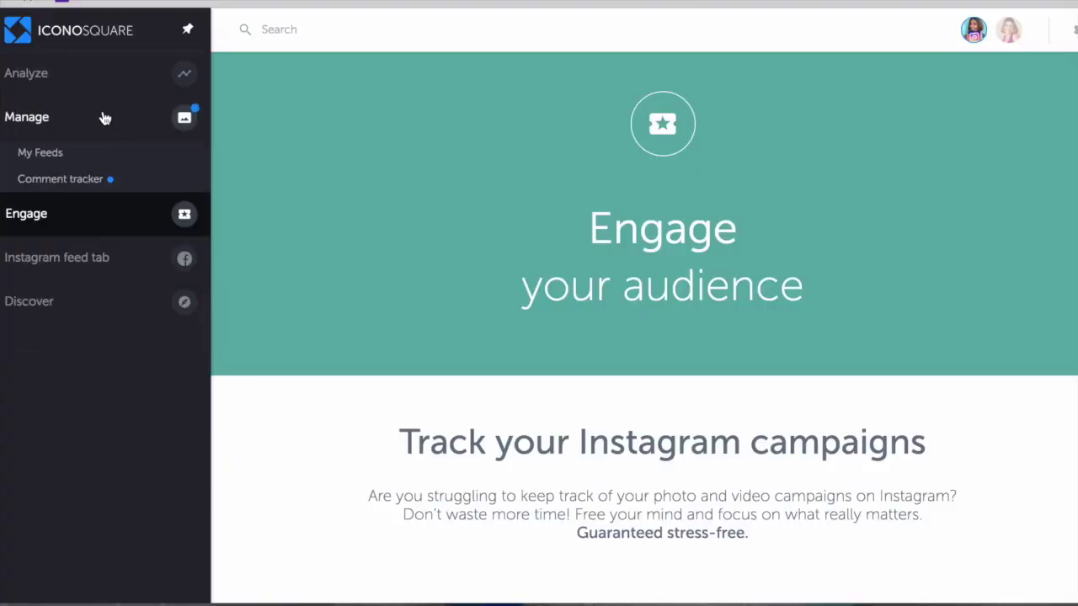
- Review unread comments on the 07/07/2016 post in the comment tracker, then switch linked accounts
click(113, 179)
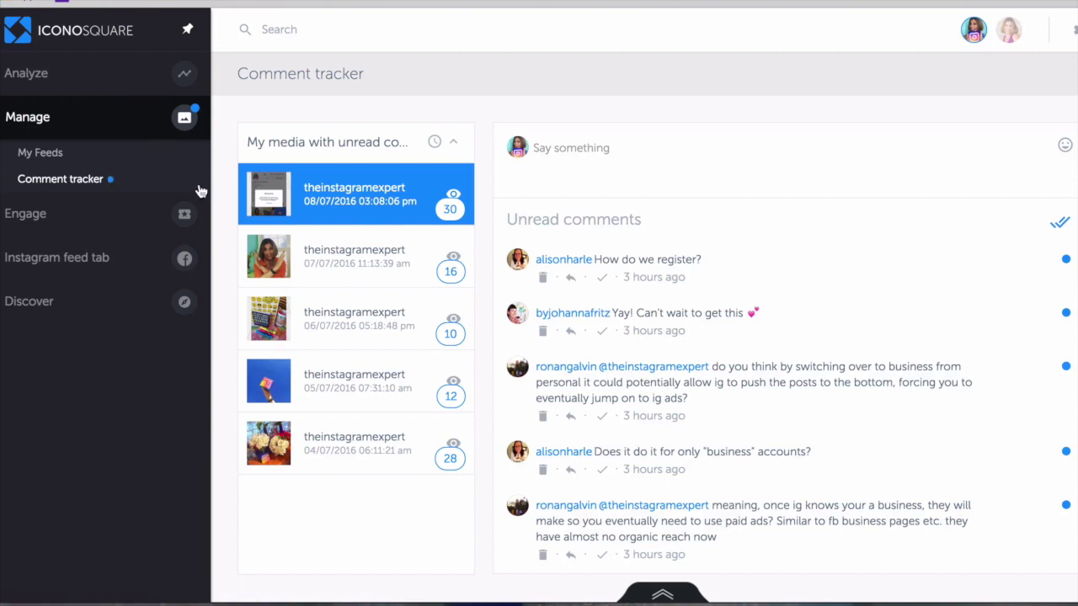
click(318, 266)
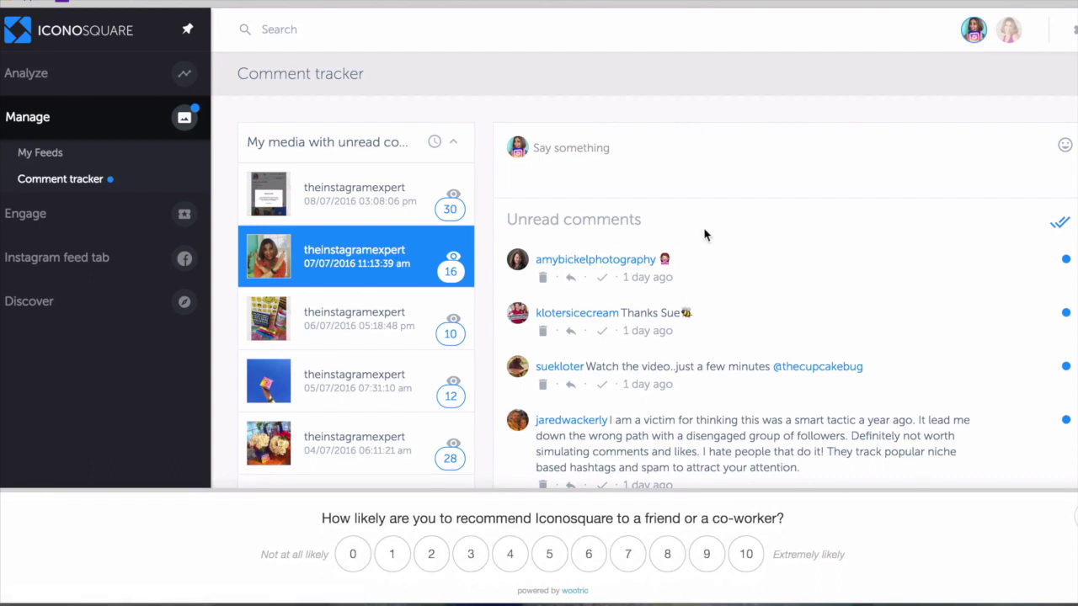
scroll(699, 229, down, 3)
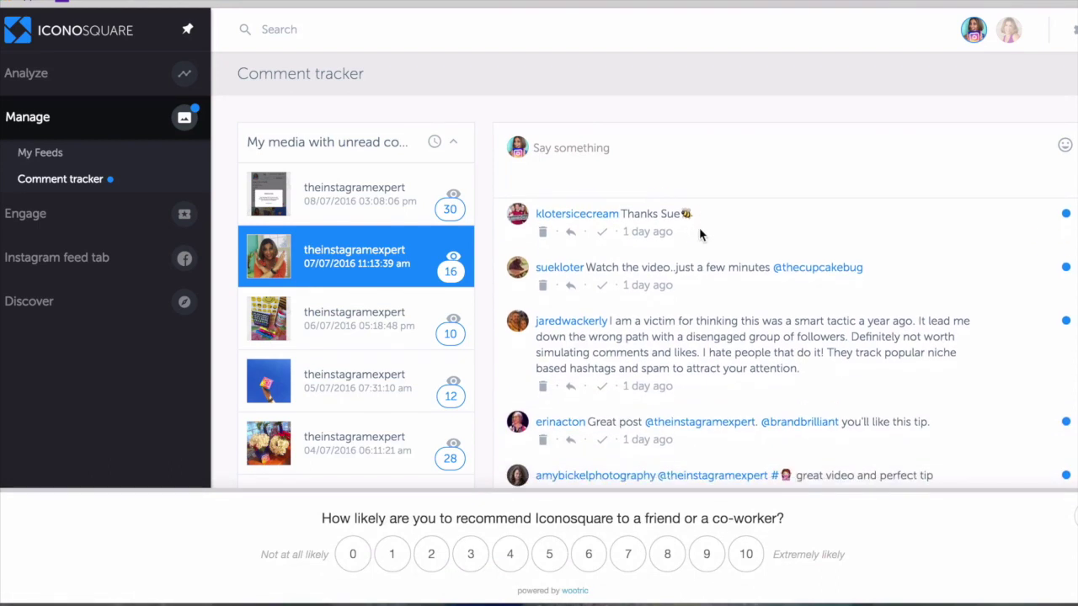
scroll(700, 234, down, 3)
scroll(700, 234, up, 3)
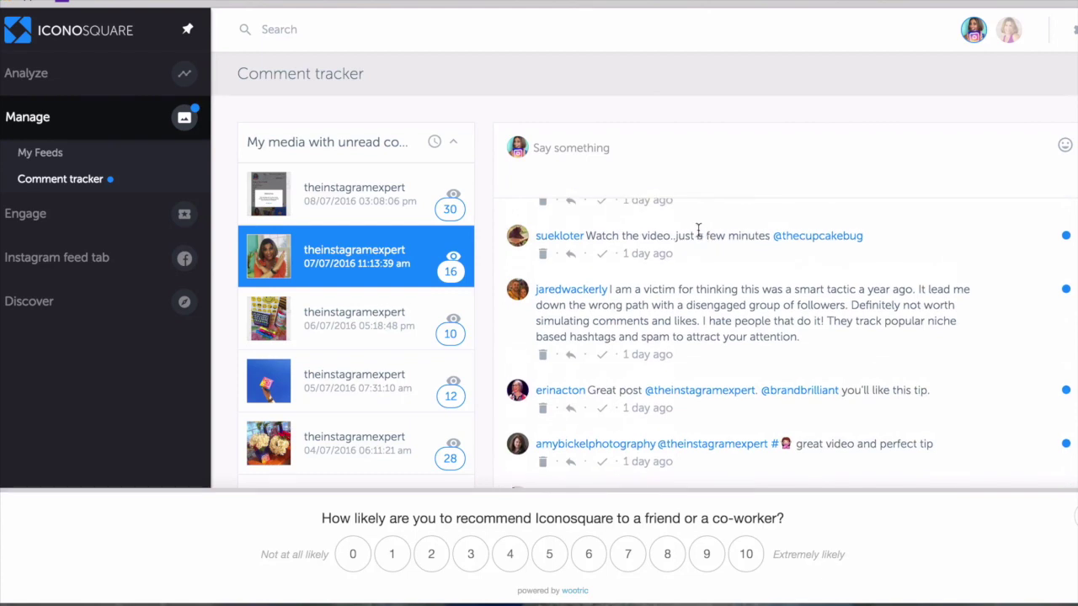
scroll(698, 229, up, 1)
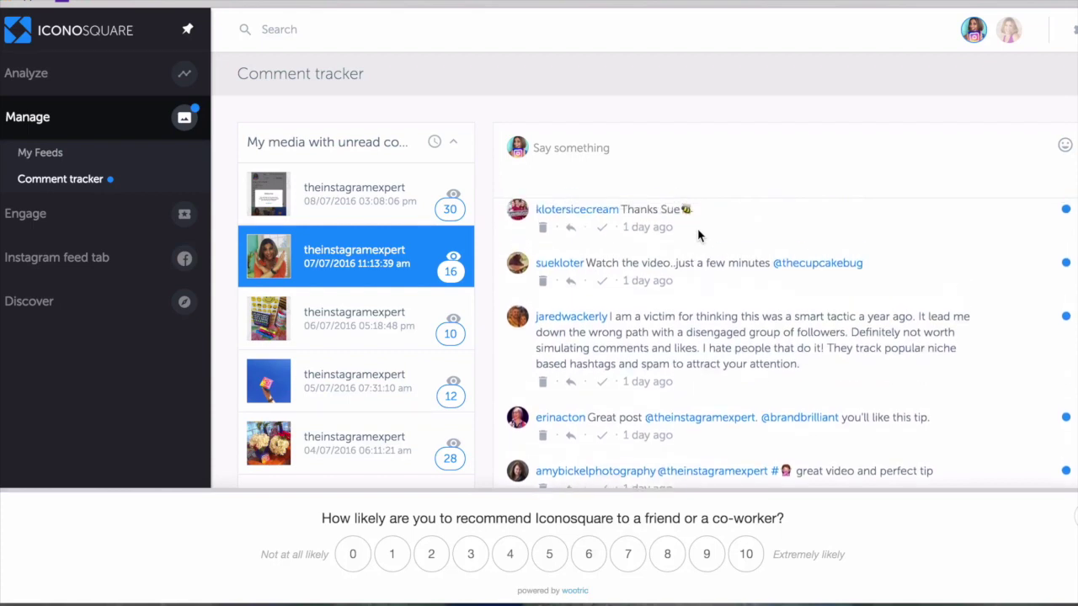
scroll(697, 230, up, 3)
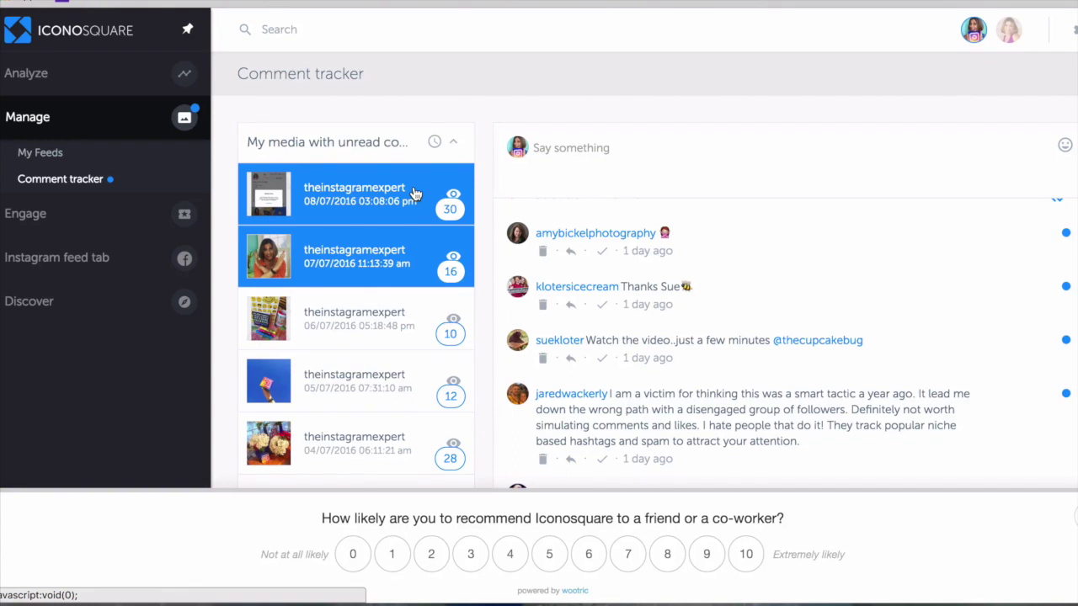
click(960, 23)
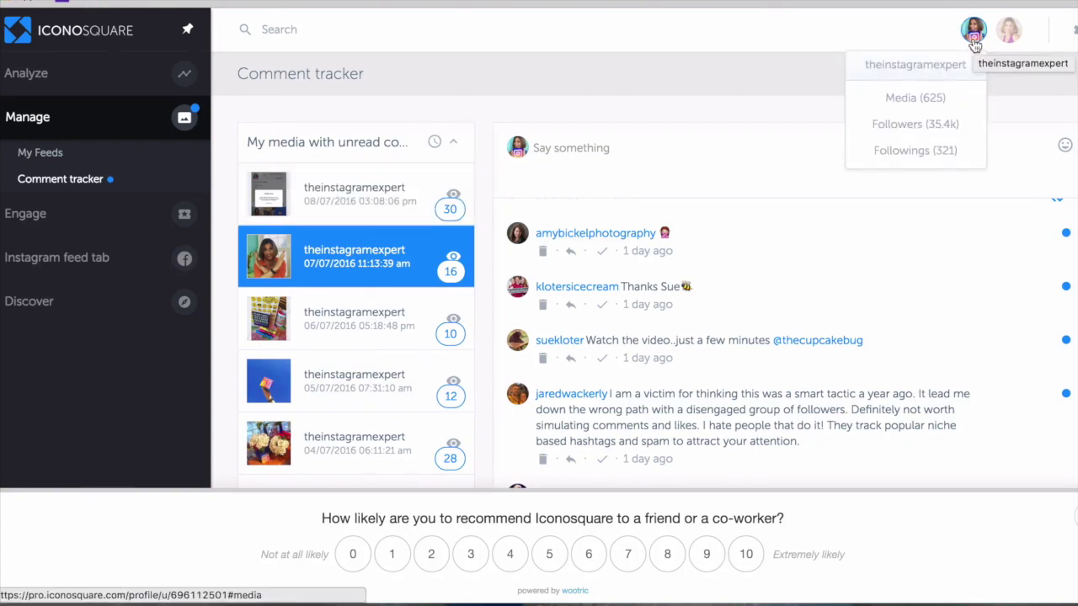
click(1013, 37)
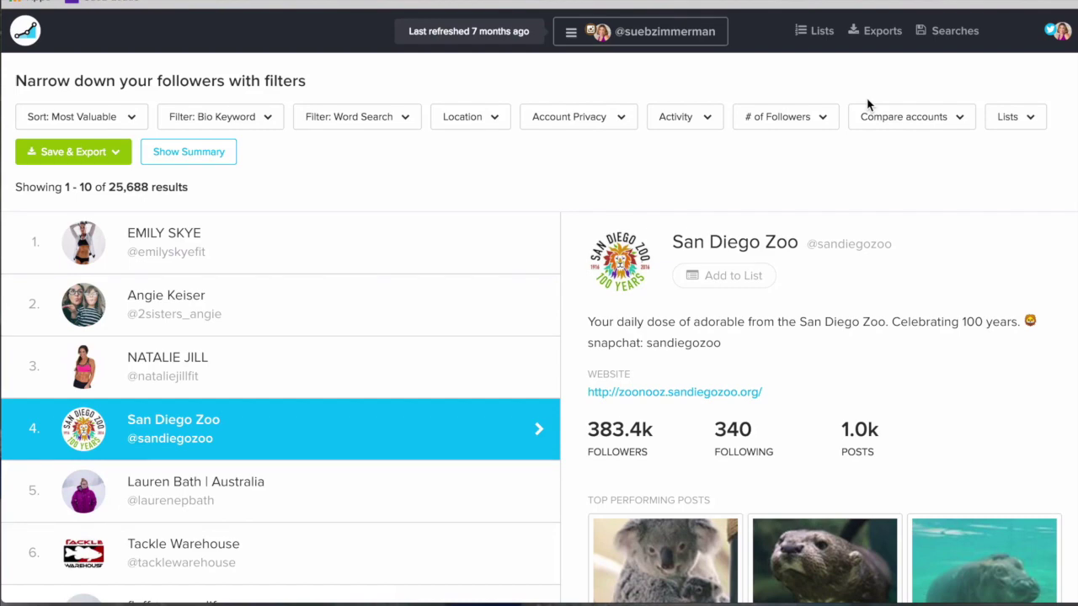
- Open SocialRank's About page and scroll through the sorting, filtering and exporting sections to Taking Action
scroll(791, 244, down, 7)
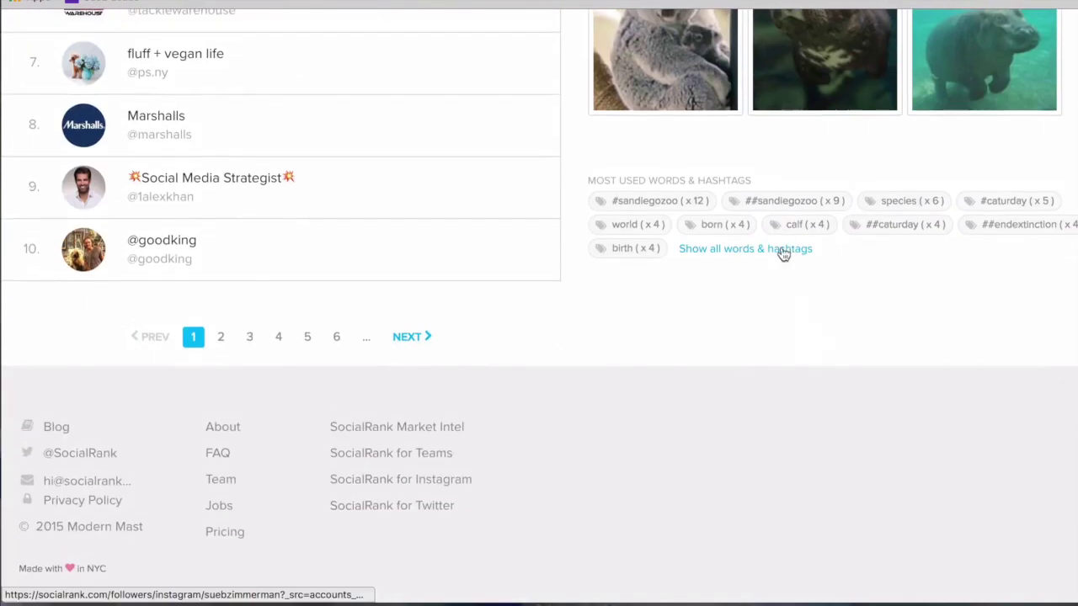
click(222, 429)
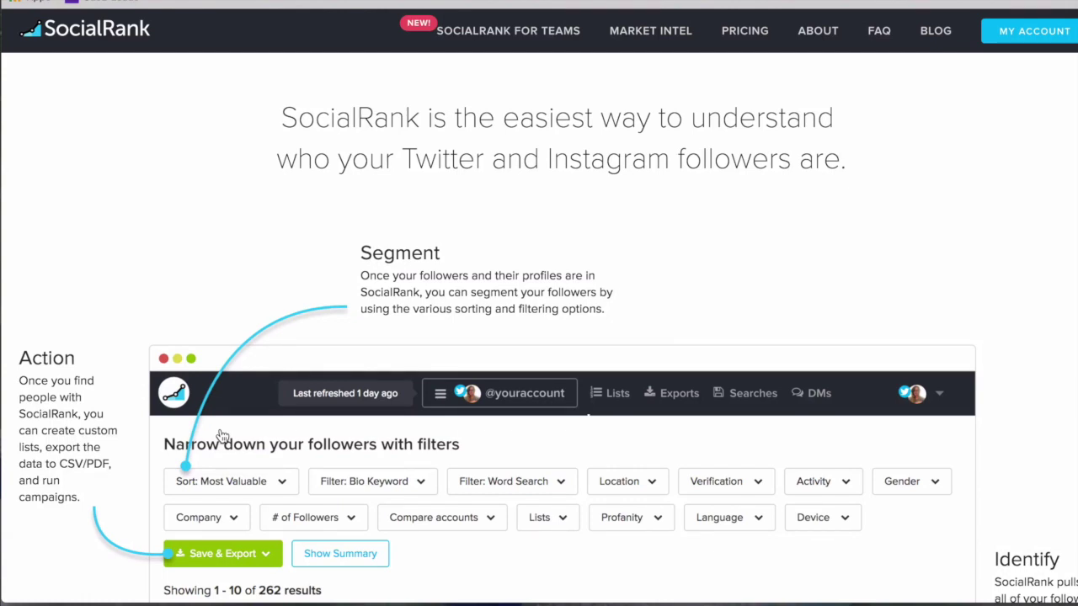
mouse_move(241, 433)
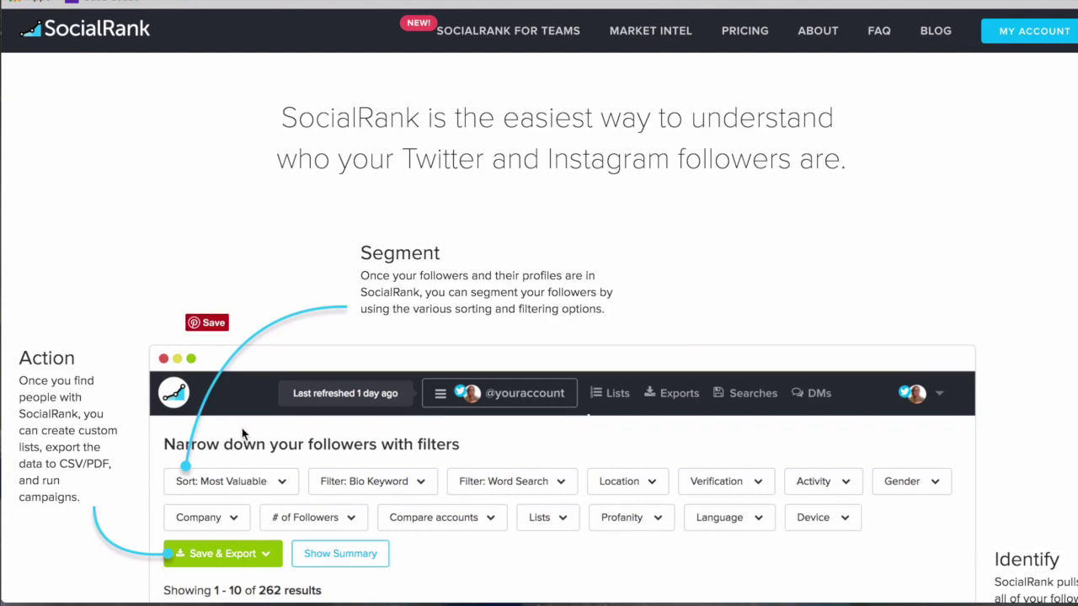
scroll(241, 432, down, 2)
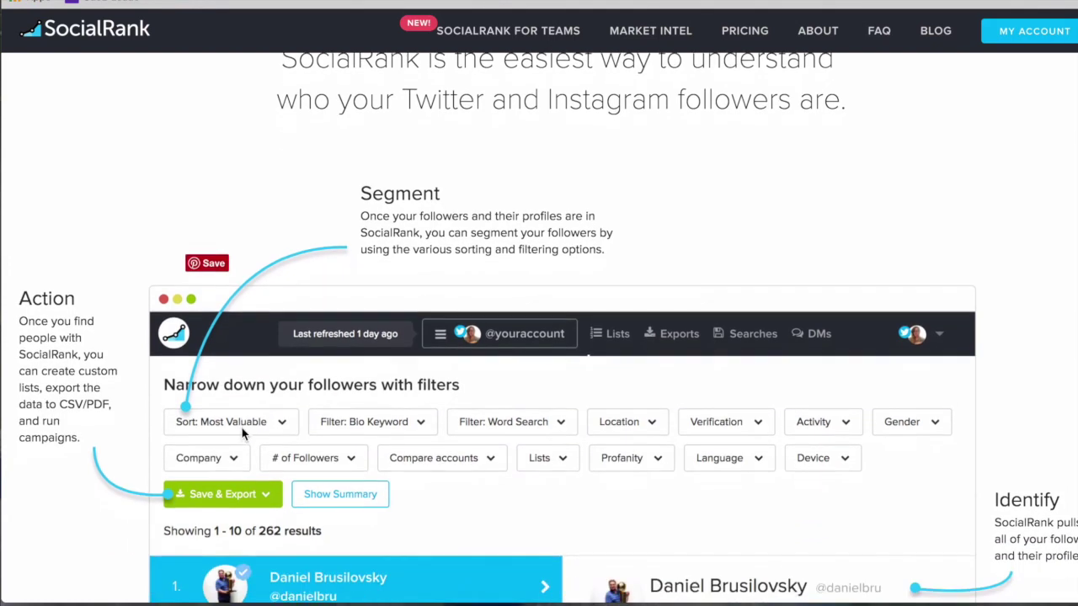
scroll(241, 431, down, 1)
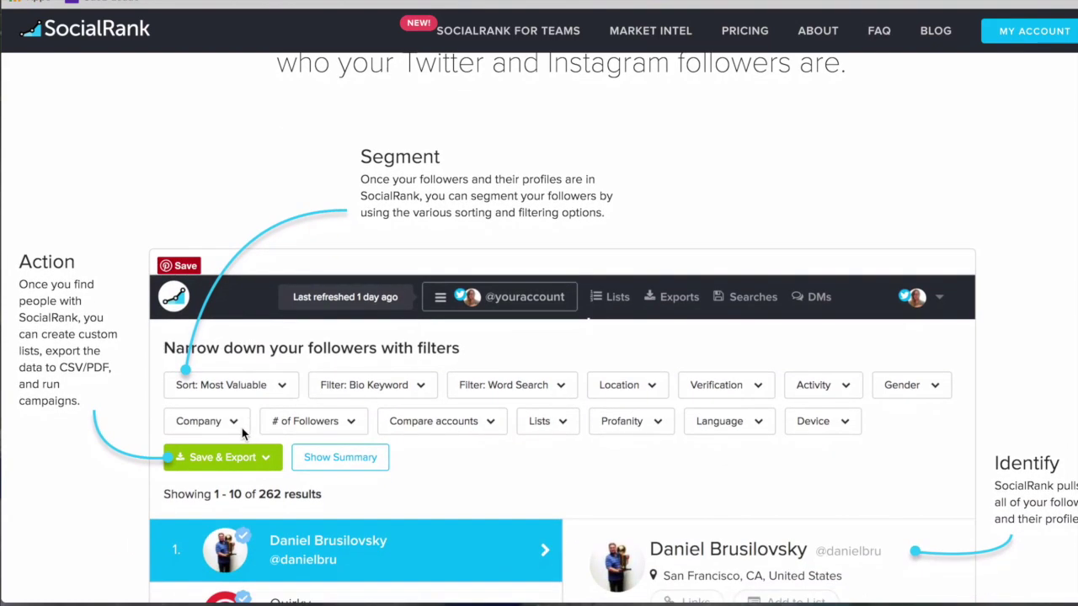
scroll(241, 431, down, 2)
scroll(242, 431, down, 3)
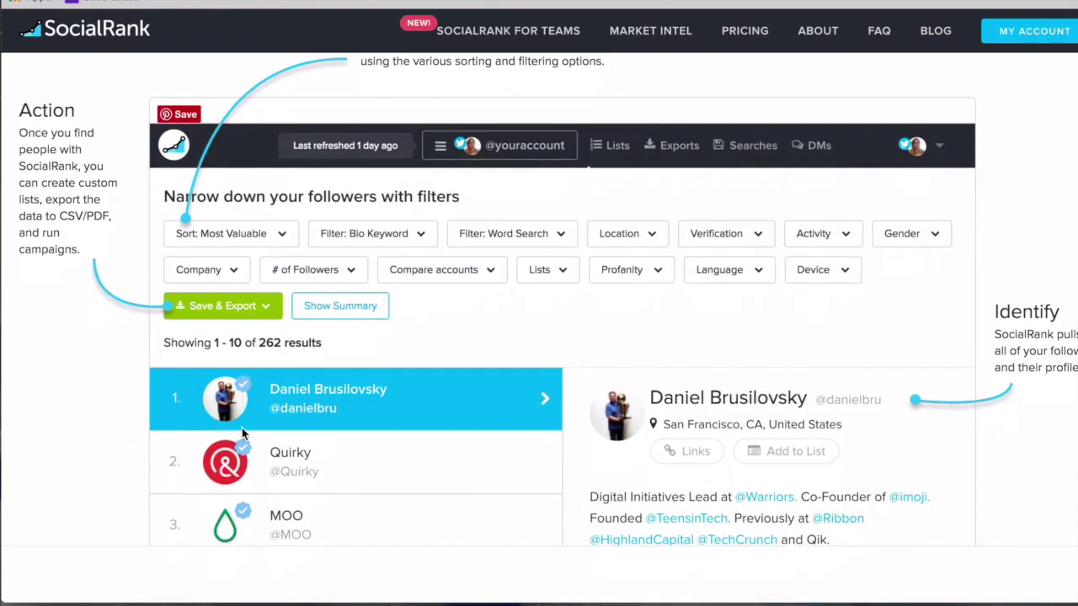
scroll(242, 431, down, 1)
scroll(242, 432, down, 2)
scroll(241, 433, down, 1)
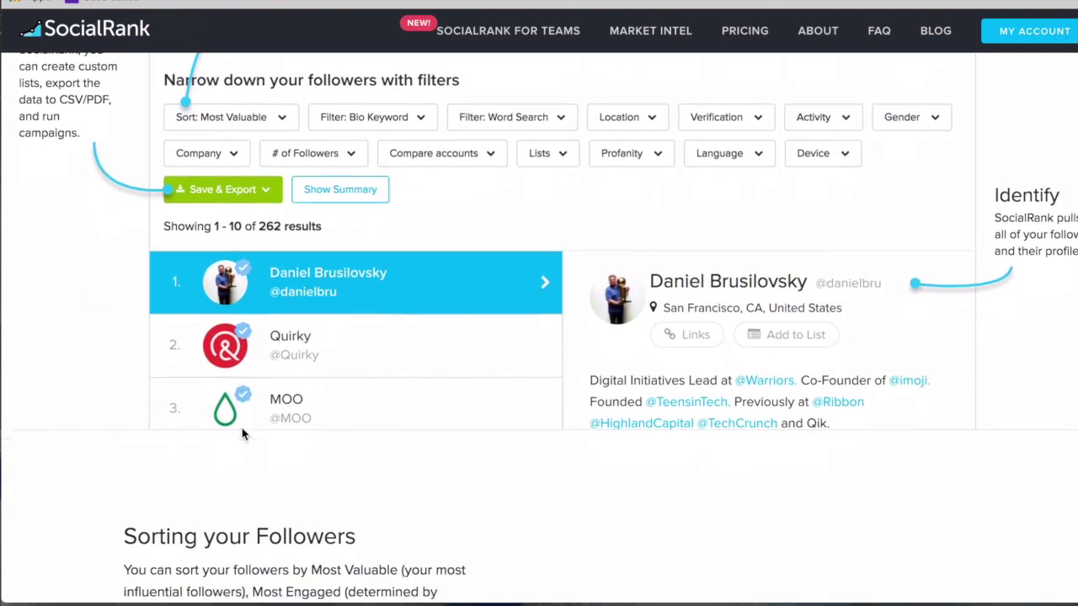
scroll(242, 433, down, 10)
scroll(241, 433, down, 2)
scroll(242, 433, down, 5)
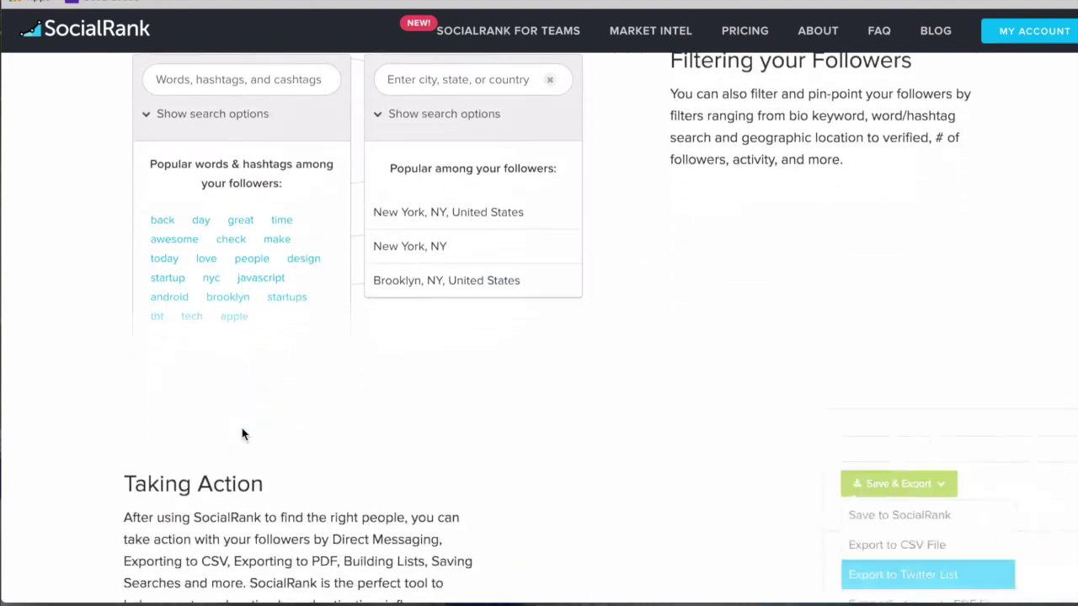
scroll(241, 434, down, 3)
scroll(241, 434, down, 1)
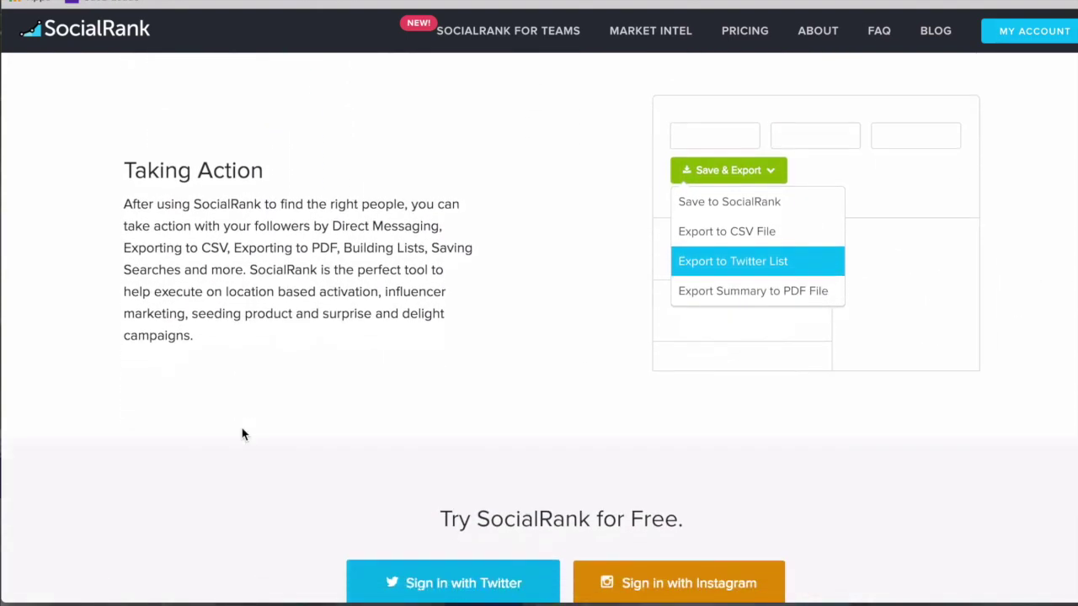
scroll(241, 429, down, 1)
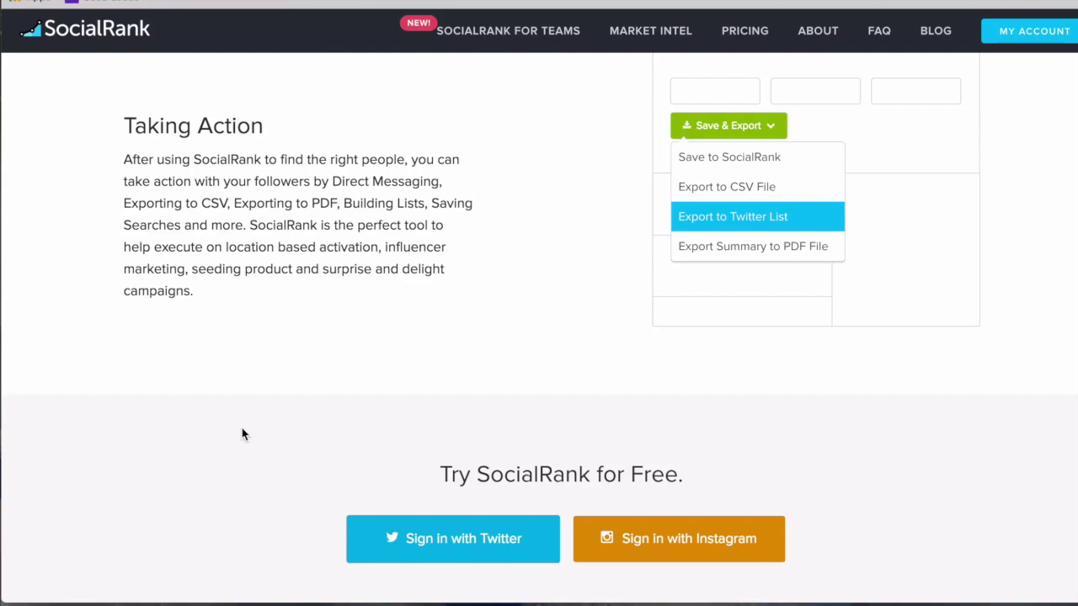
- Scroll back up to the top of the SocialRank page
scroll(242, 431, up, 4)
scroll(242, 431, up, 10)
scroll(242, 431, up, 10)
scroll(242, 431, up, 5)
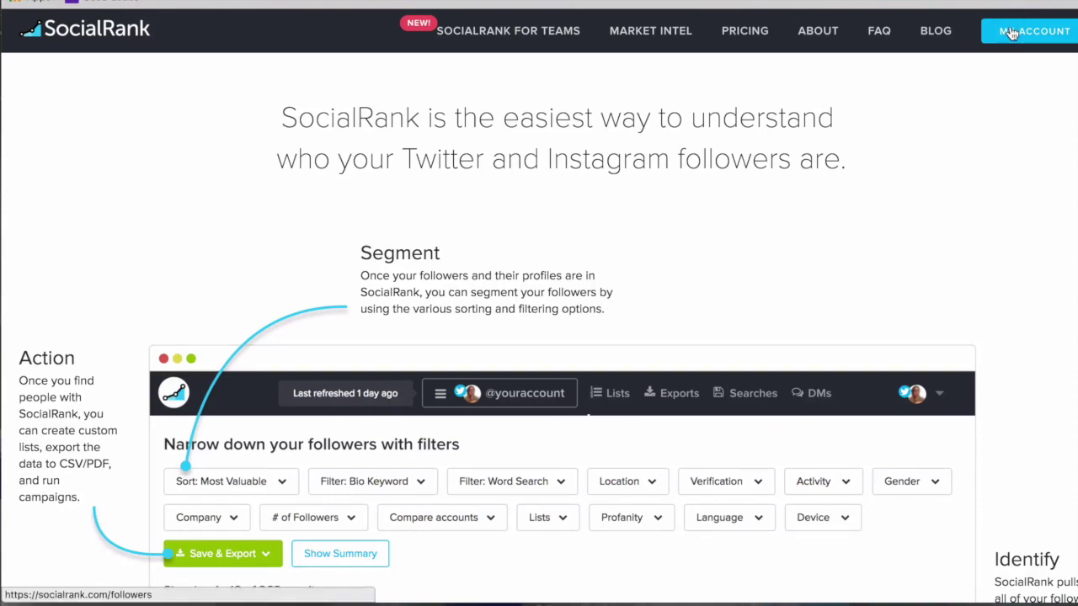
- Open the MY ACCOUNT follower dashboard and enter 'rome' in the Location filter
click(1010, 32)
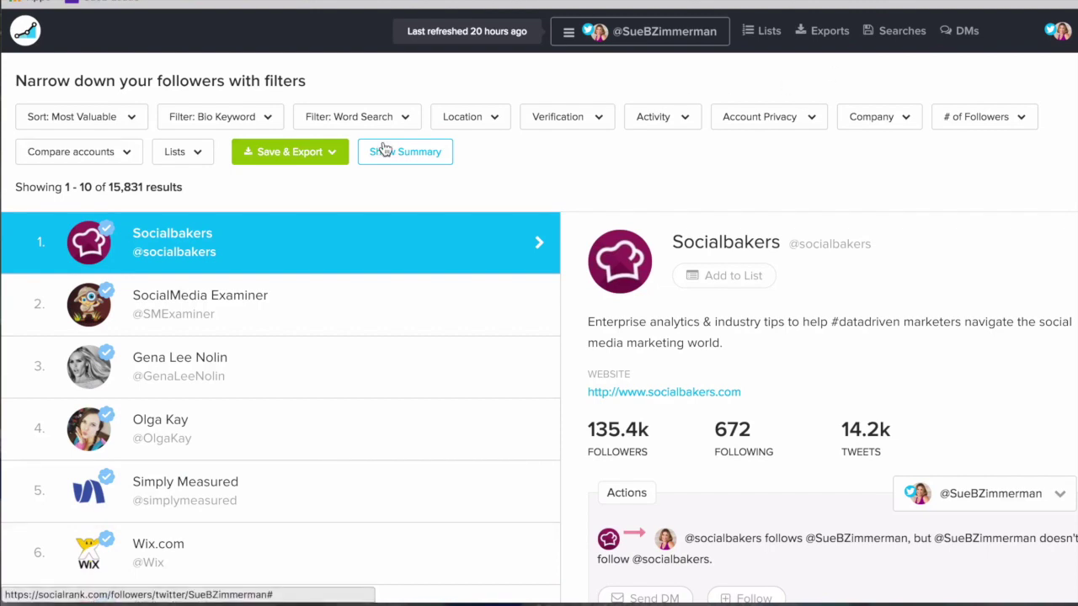
click(496, 119)
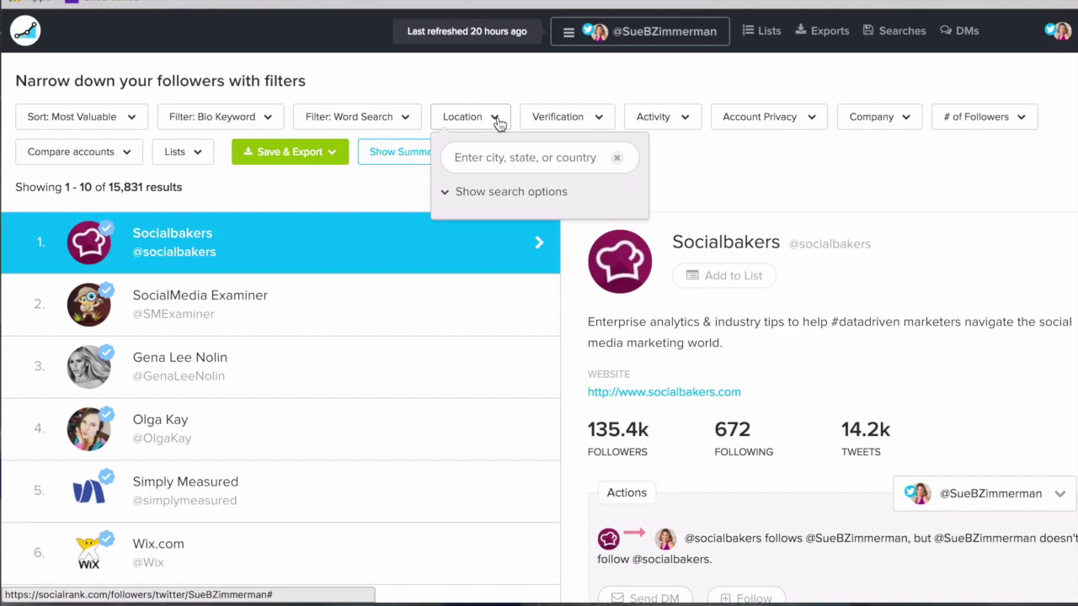
text(rome)
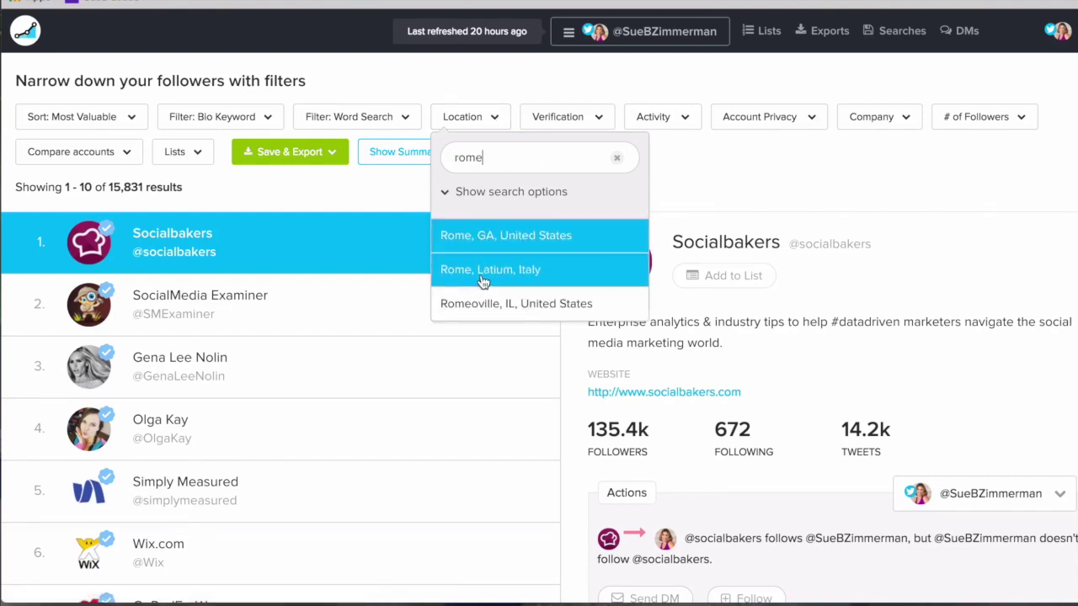
- Choose 'Rome, Latium, Italy' and scroll through the 8 matching followers
click(482, 280)
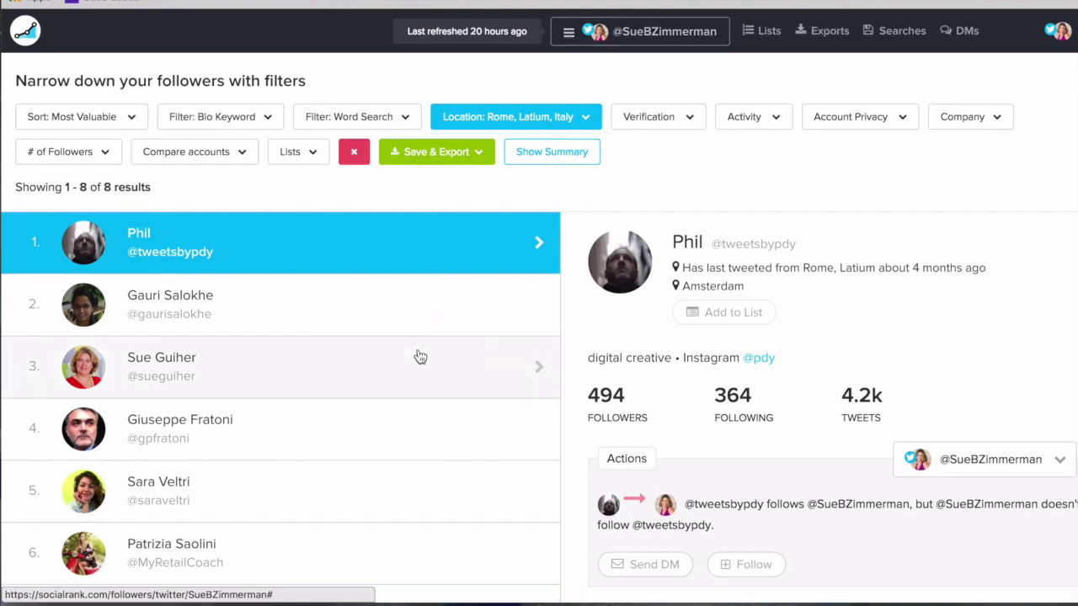
scroll(419, 357, down, 1)
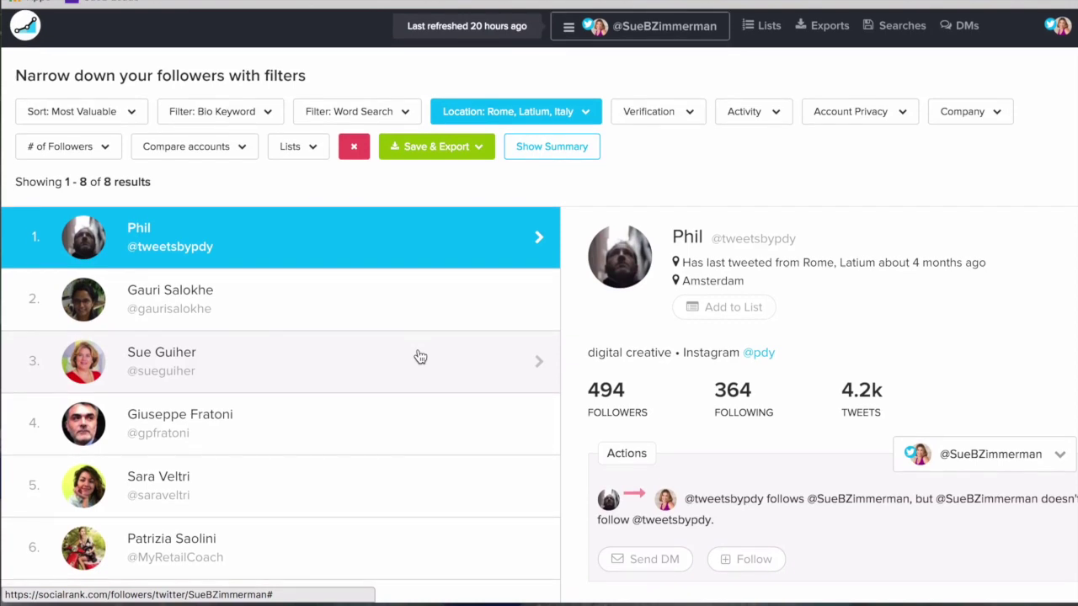
scroll(419, 357, down, 1)
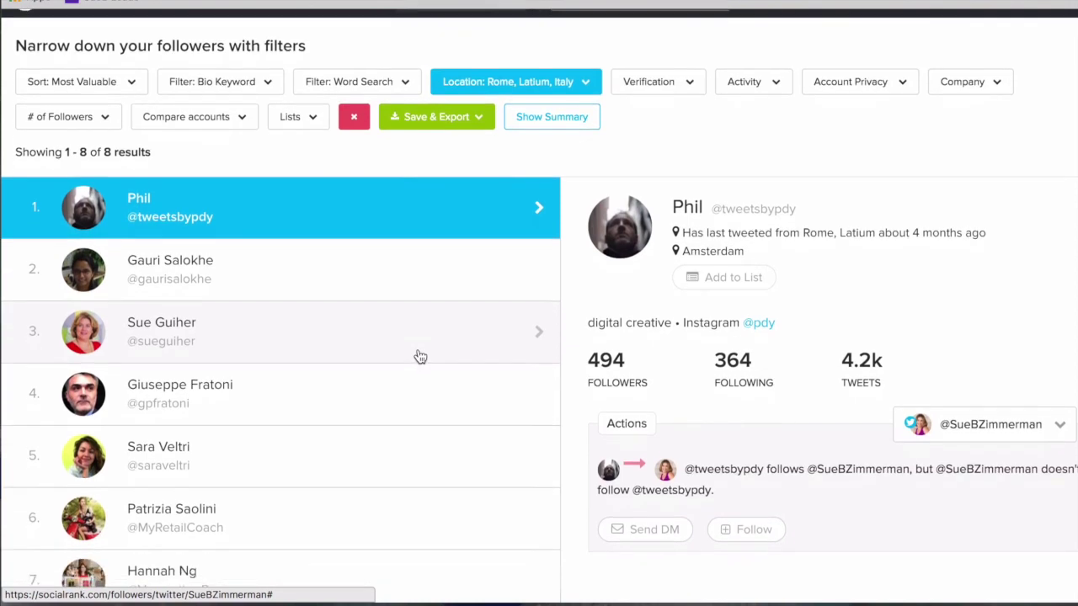
scroll(419, 357, down, 3)
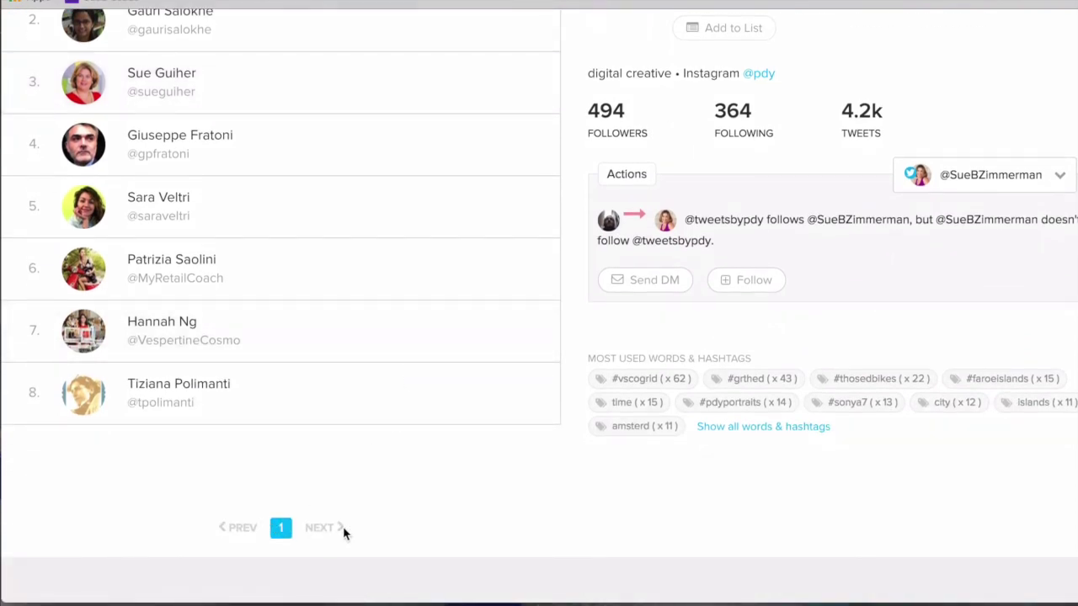
scroll(342, 526, up, 4)
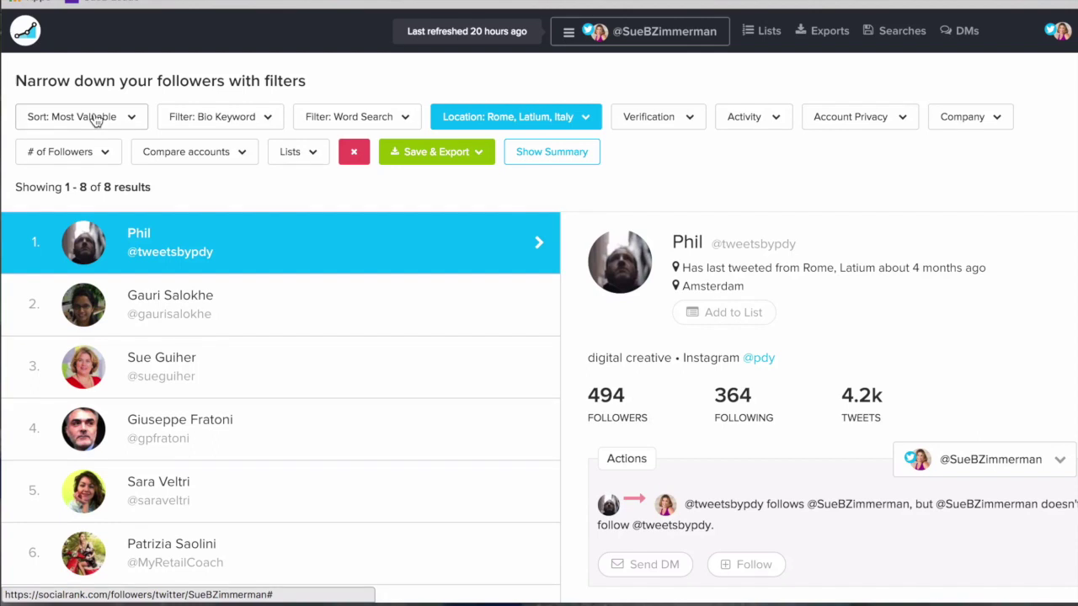
- Look through the Sort, Bio Keyword, Word Search and Save & Export dropdowns, ending on Word Search
click(95, 119)
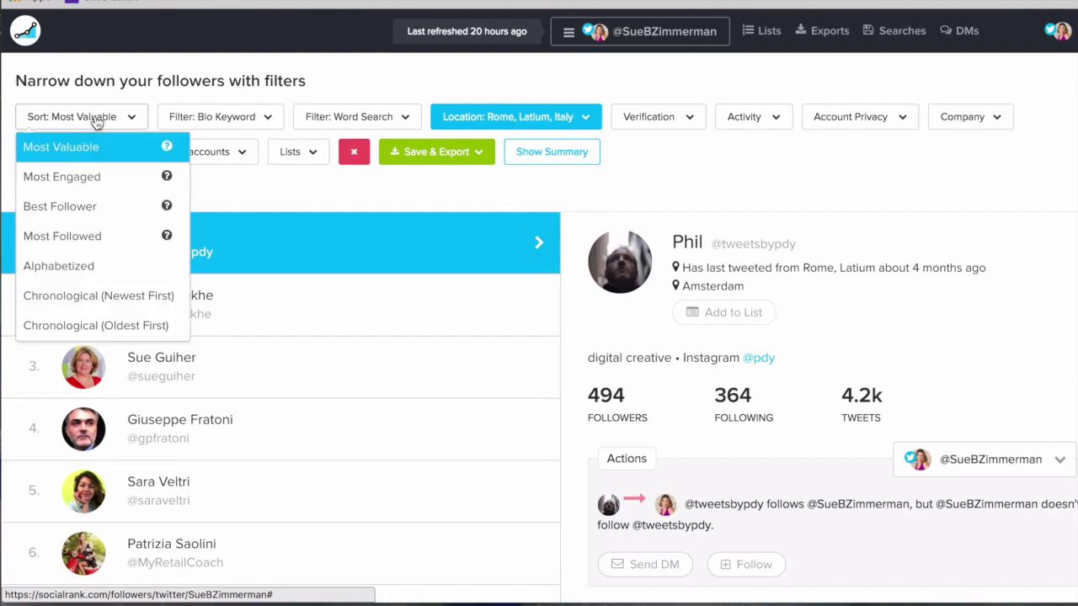
click(170, 123)
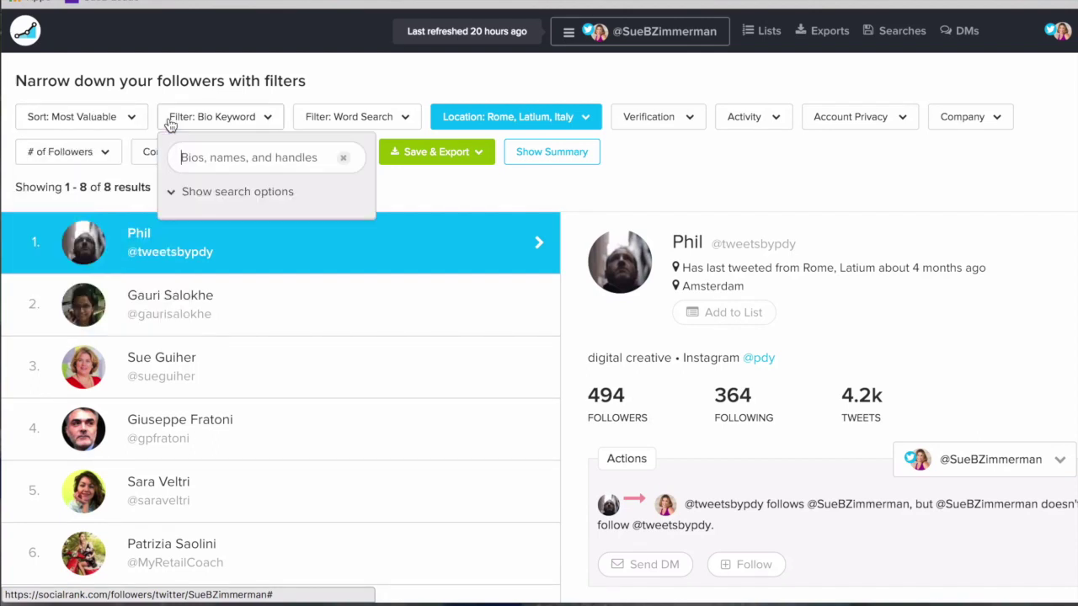
click(328, 120)
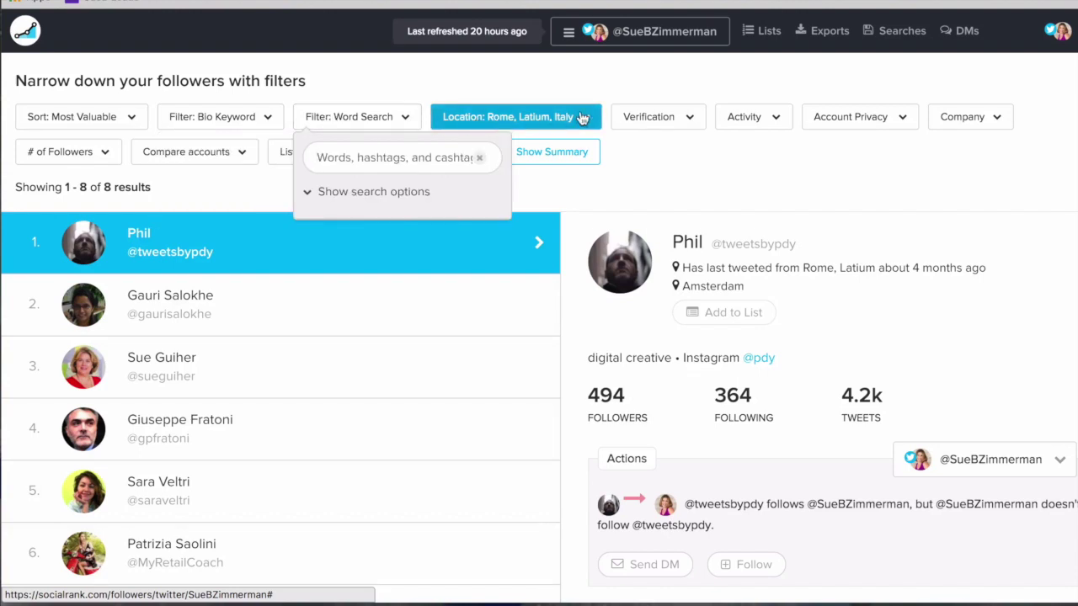
click(661, 193)
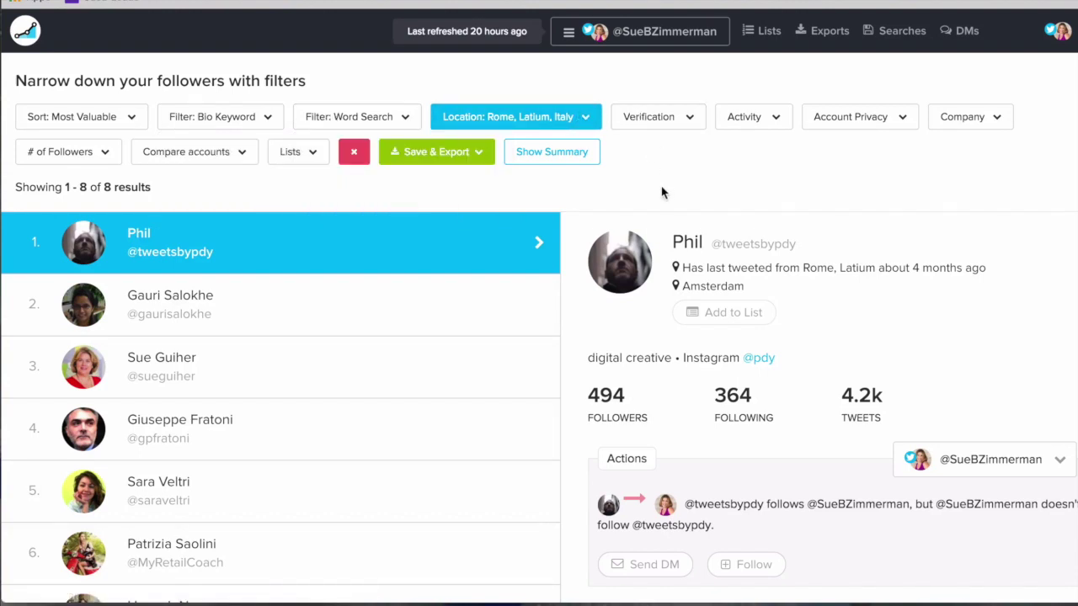
click(436, 158)
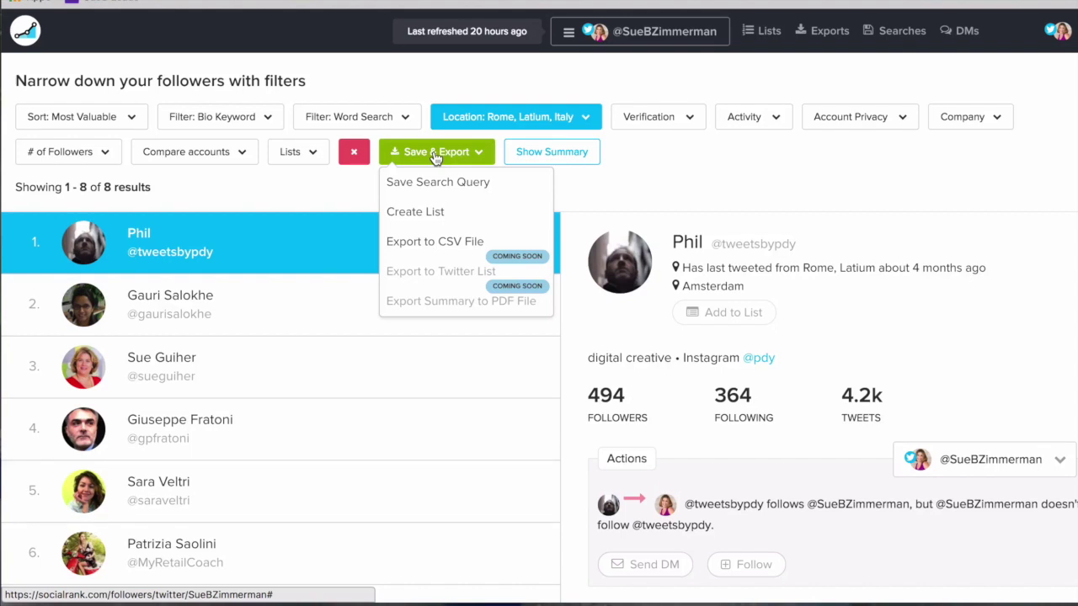
click(352, 125)
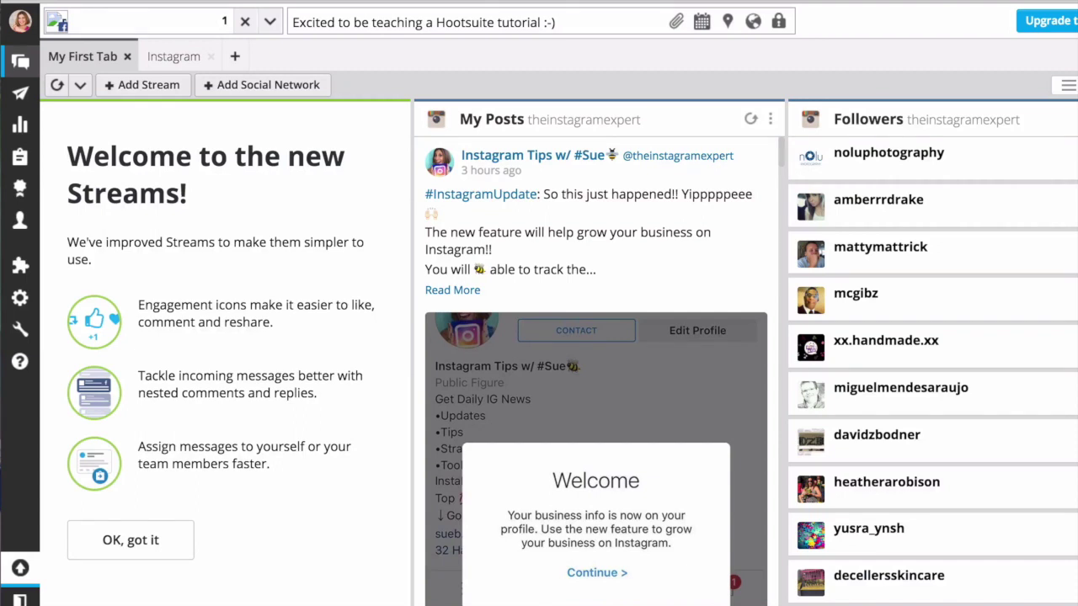
- Scroll Hootsuite's Instagram streams right past Following, Liked and Scheduled, then back left
mouse_move(589, 118)
mouse_move(482, 221)
scroll(480, 219, right, 5)
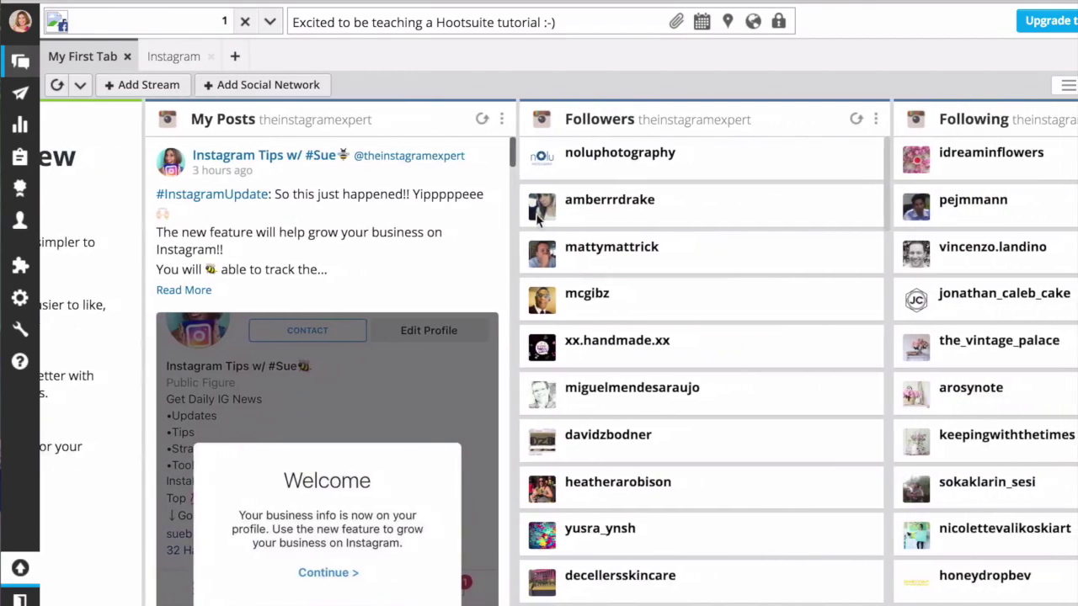
scroll(600, 223, right, 3)
scroll(600, 223, right, 5)
scroll(601, 224, right, 3)
scroll(602, 224, right, 3)
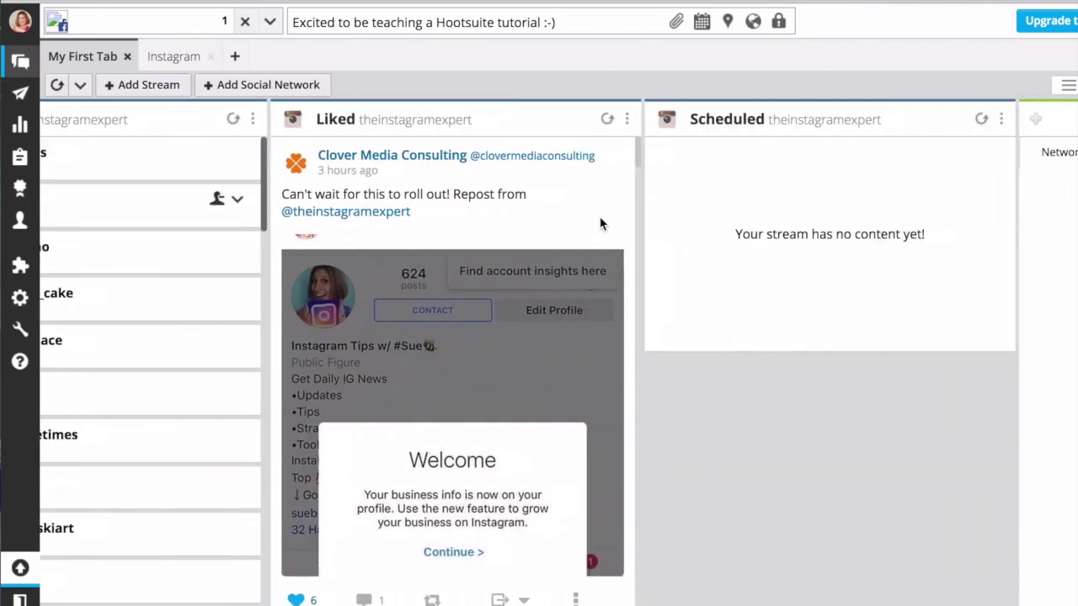
scroll(783, 200, right, 3)
scroll(783, 200, right, 2)
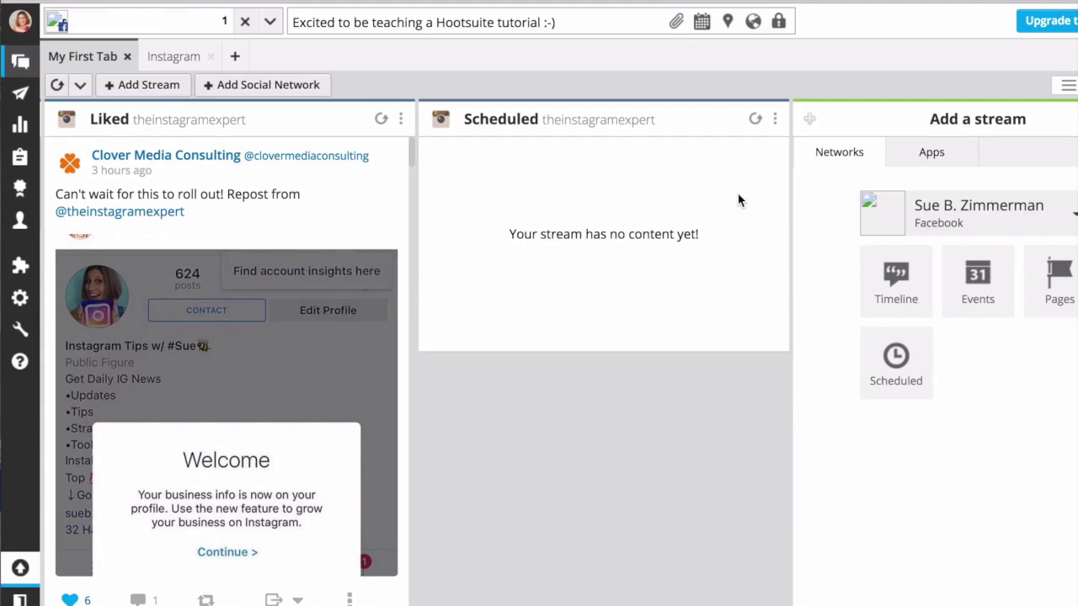
scroll(737, 200, left, 10)
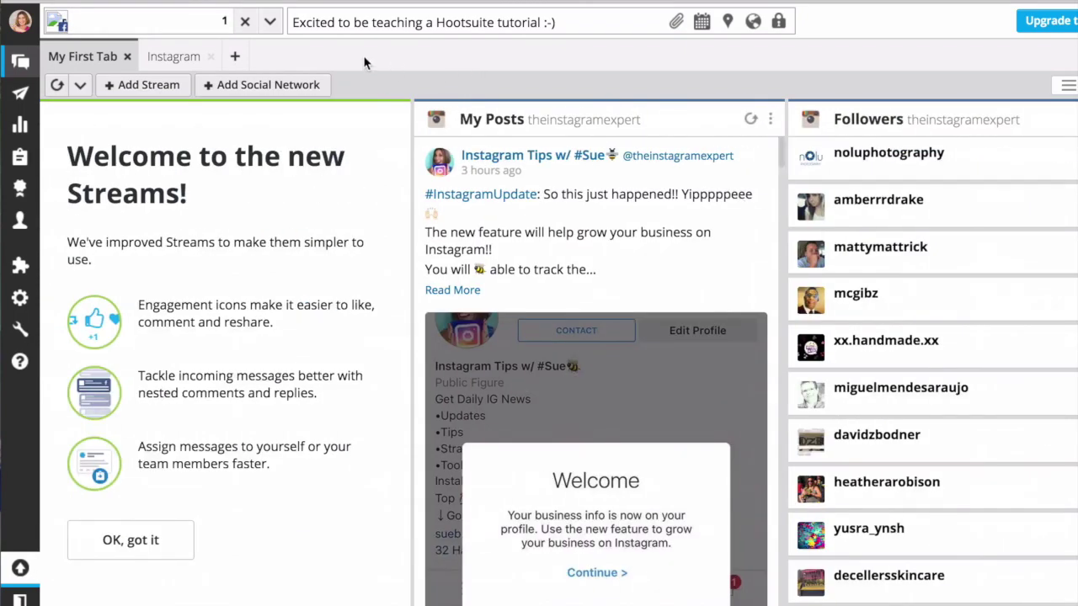
- Add the Instagram profile to the post and upload unspecified.png from the computer as its image
click(210, 25)
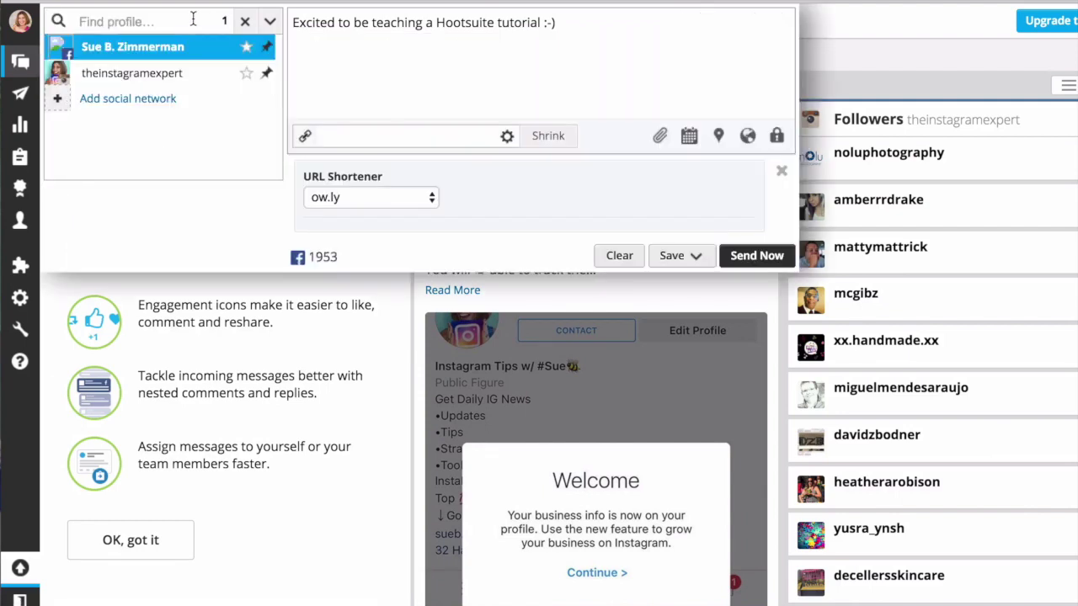
click(179, 74)
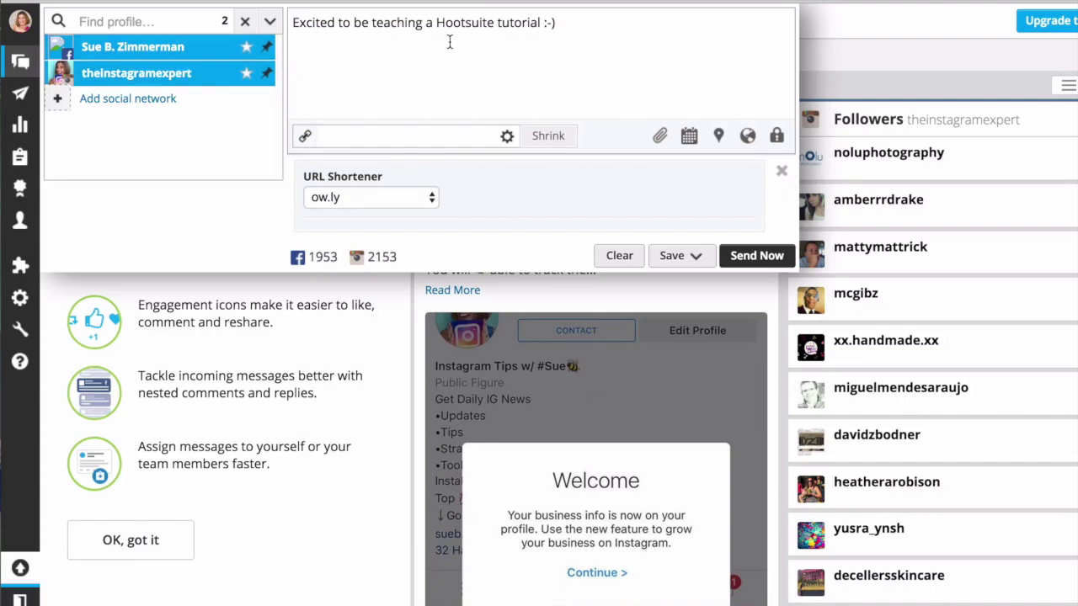
click(657, 139)
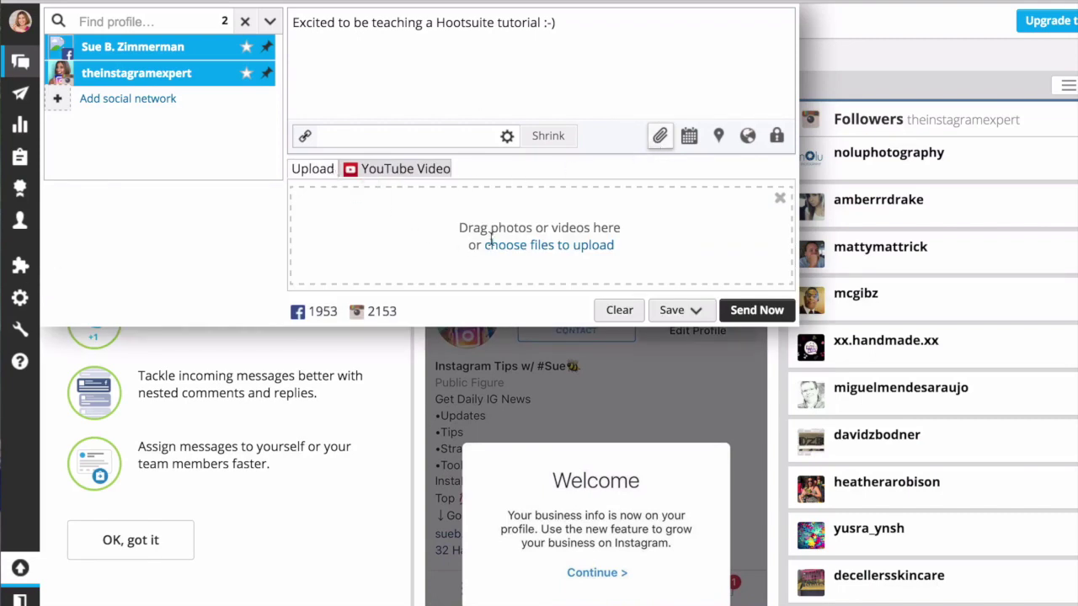
click(521, 250)
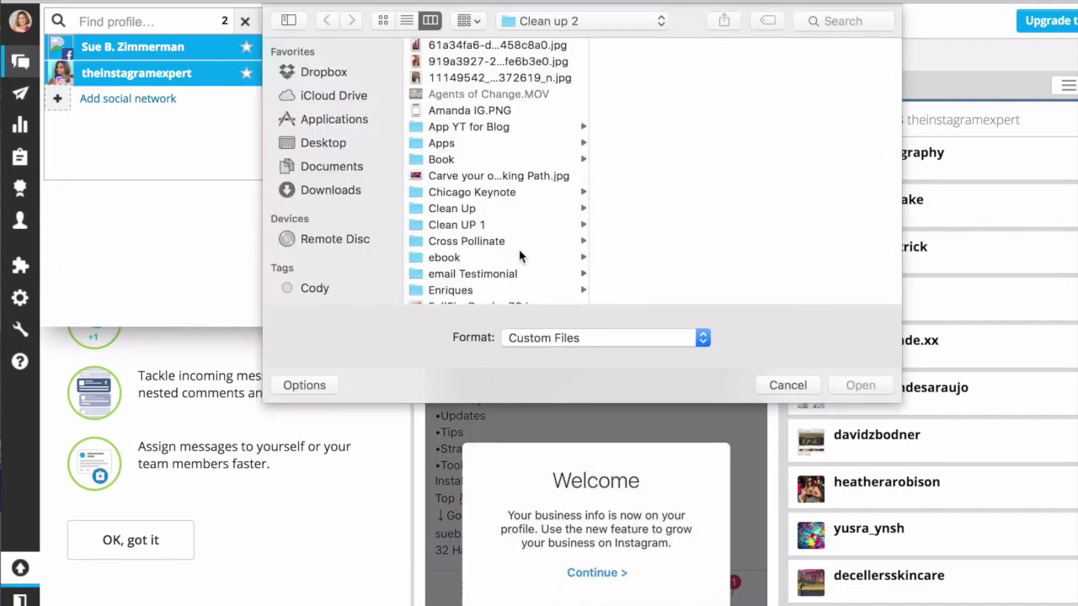
scroll(520, 255, down, 2)
scroll(519, 256, down, 10)
click(520, 262)
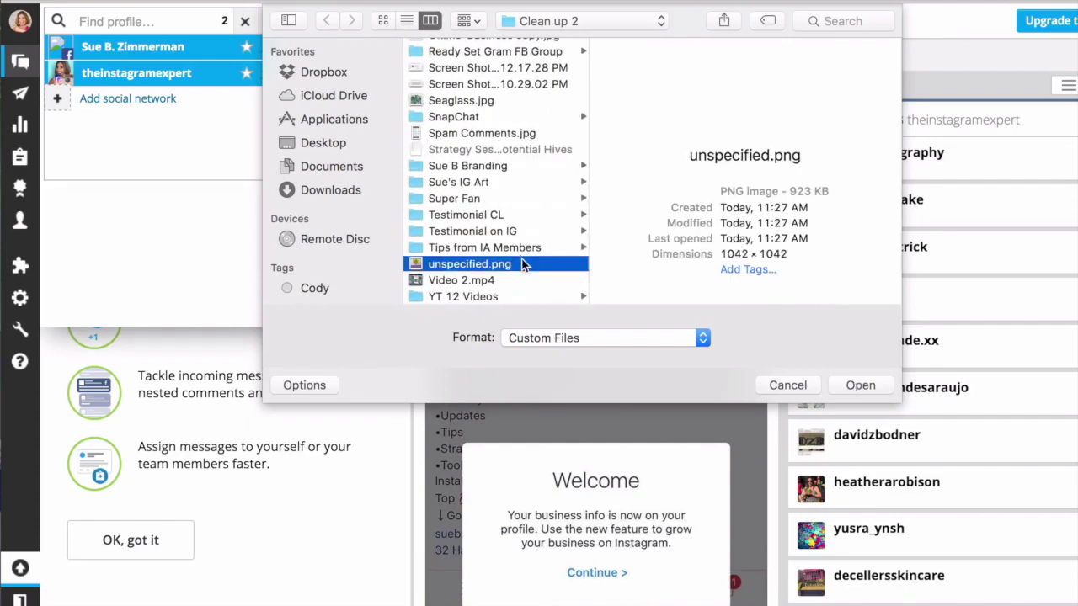
click(856, 383)
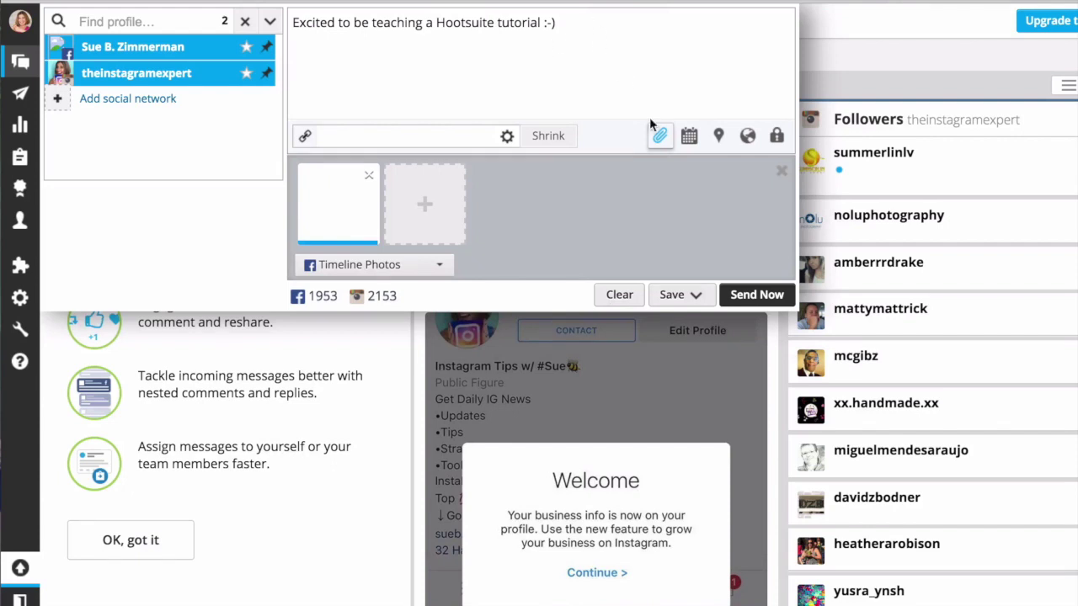
- Schedule the post for July 9, 2016 at 4:25 PM with an email notification on sending
click(687, 138)
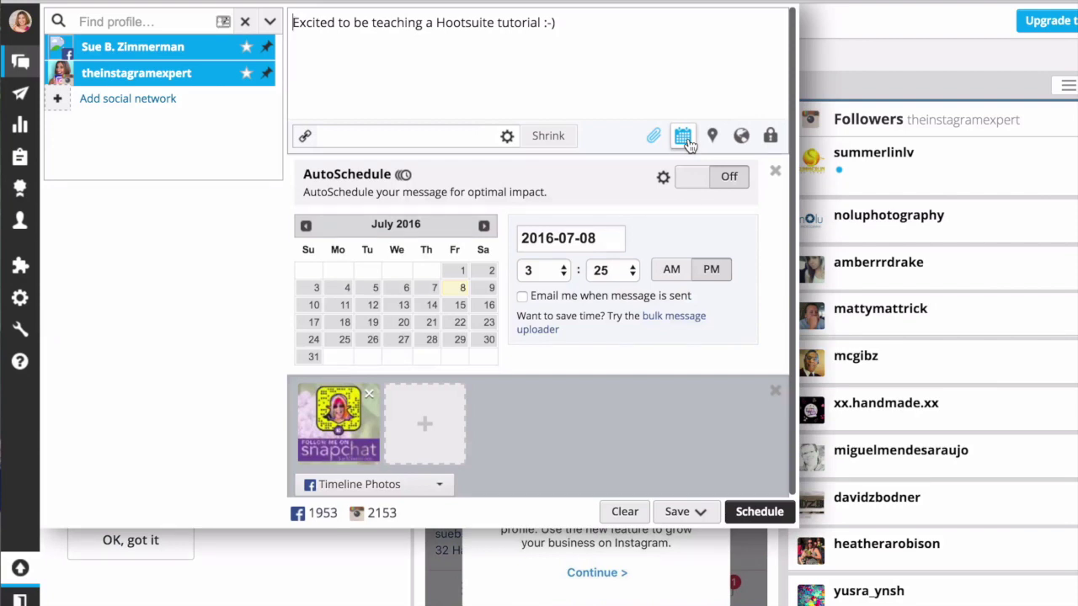
click(487, 291)
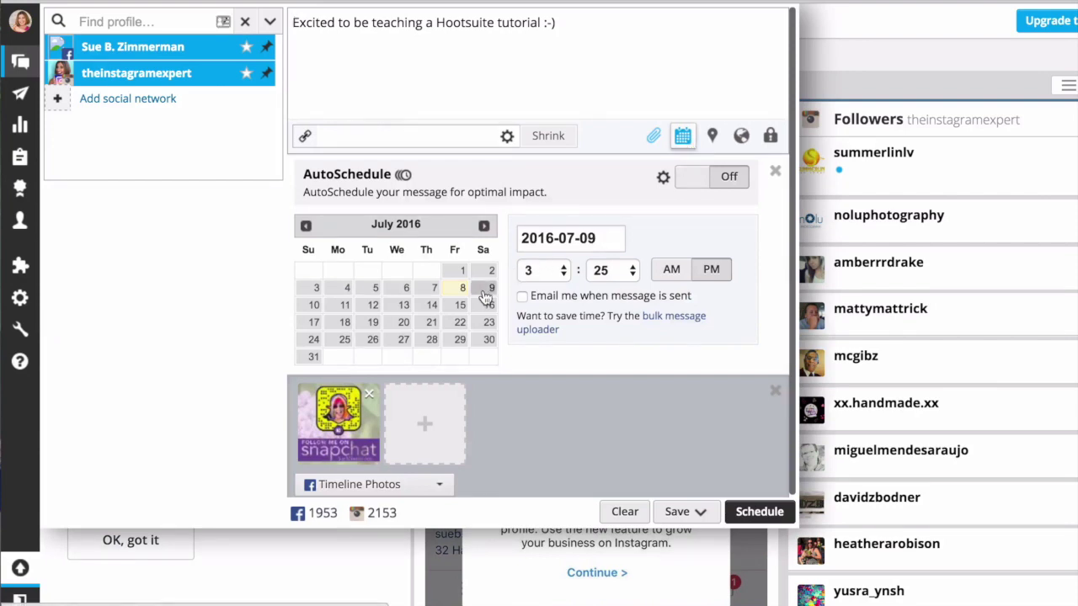
click(562, 271)
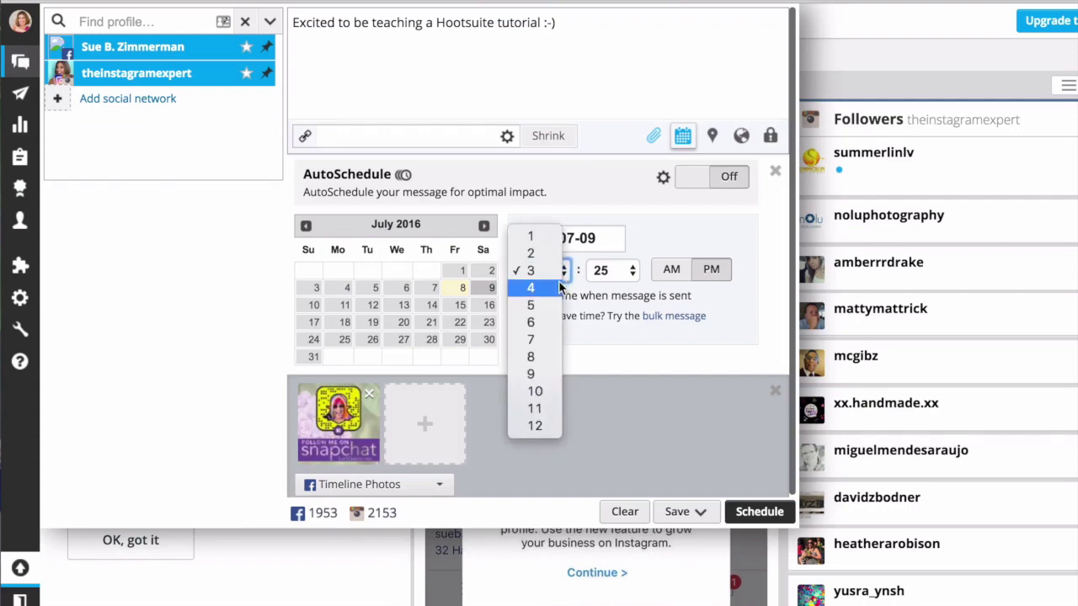
click(559, 287)
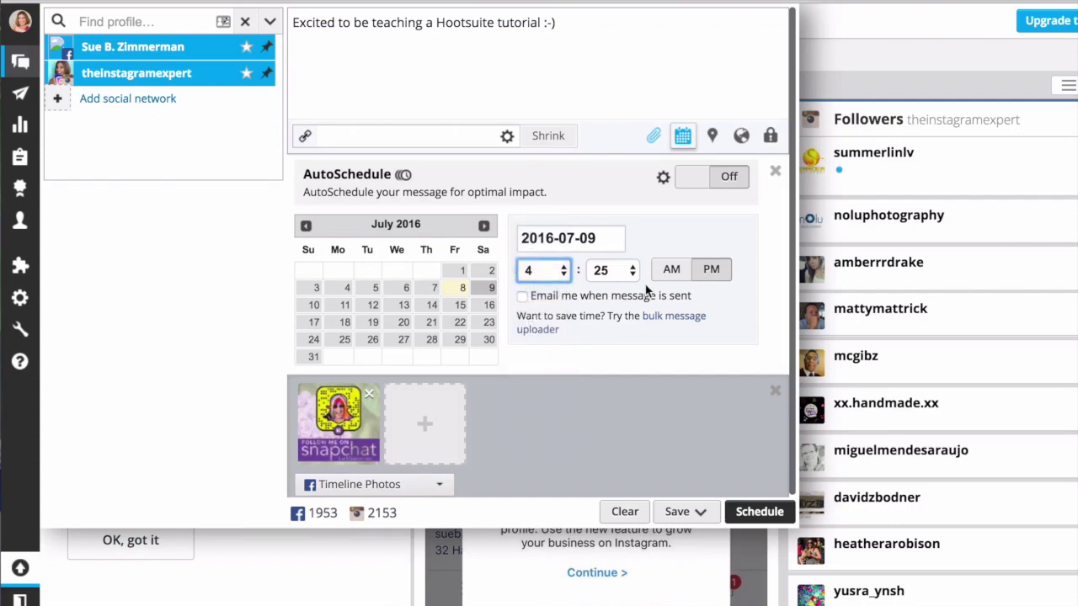
click(705, 283)
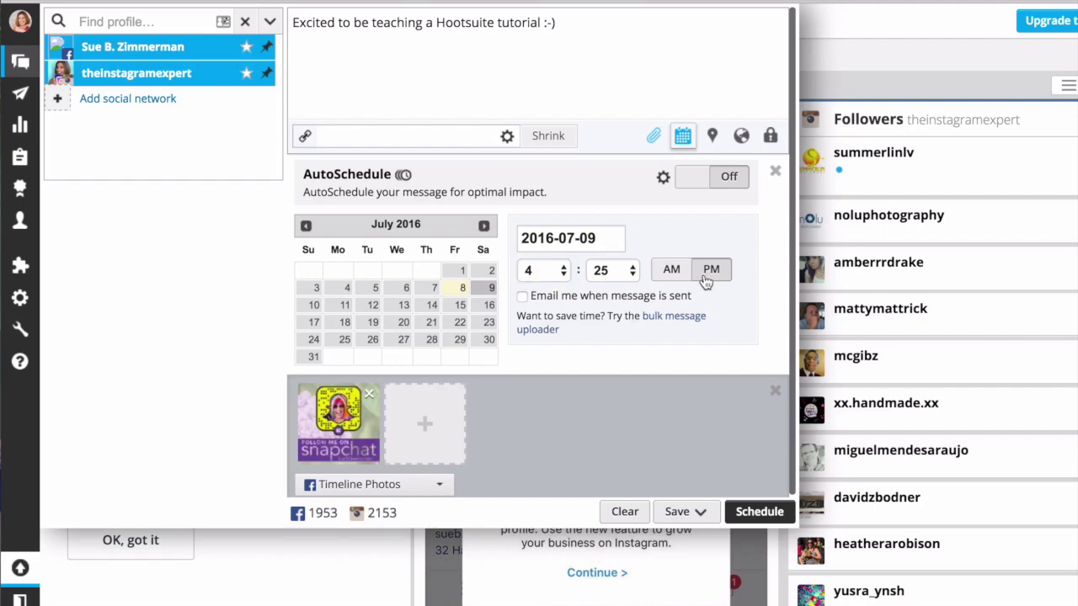
click(523, 297)
click(755, 515)
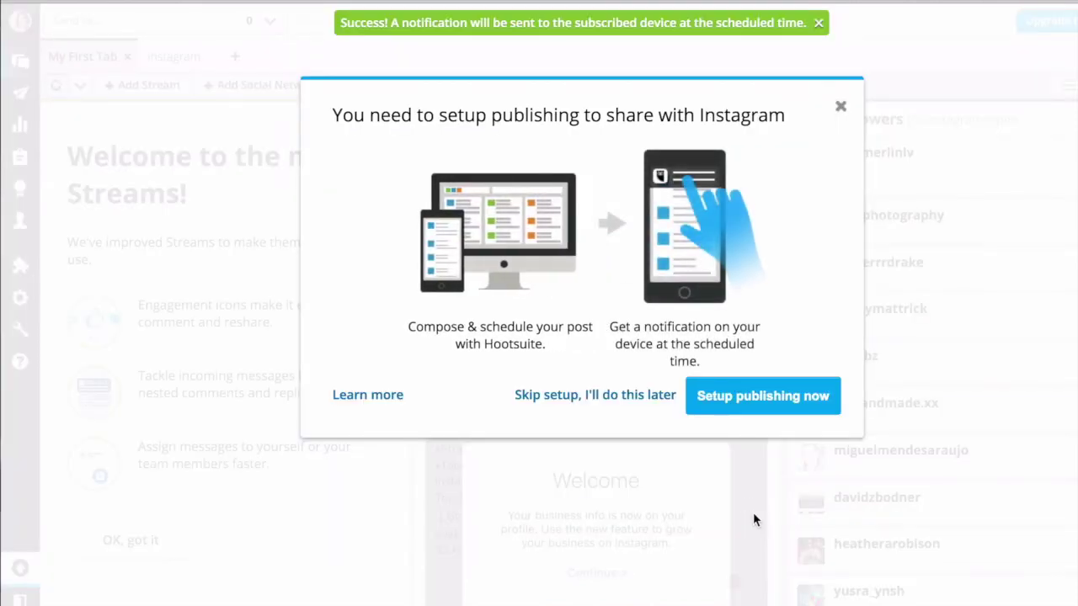
- Step through the Instagram phone publishing setup to the notifications step, then close it
click(753, 397)
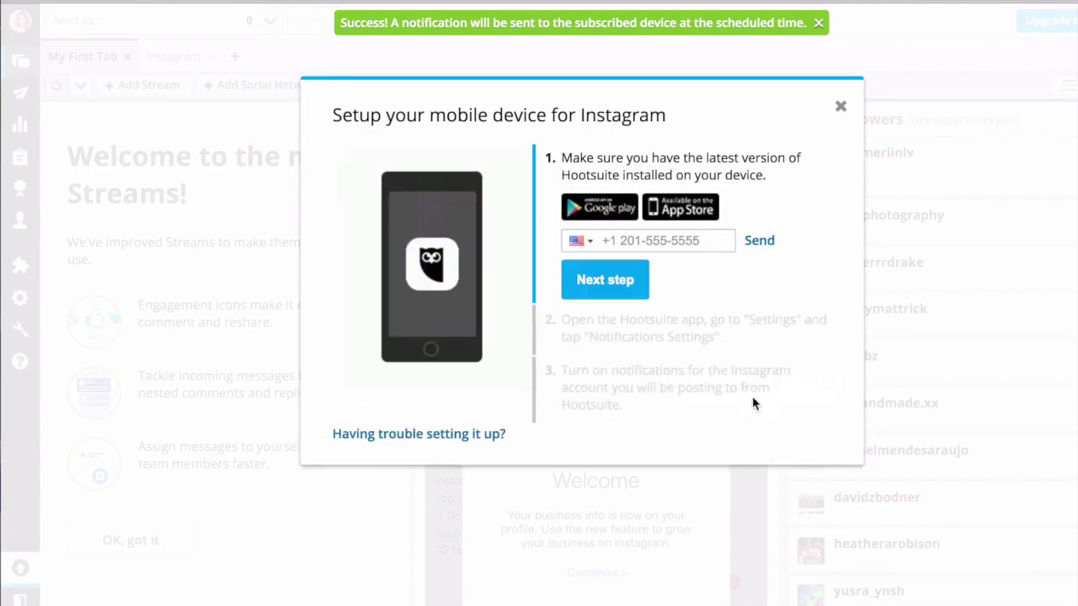
click(612, 289)
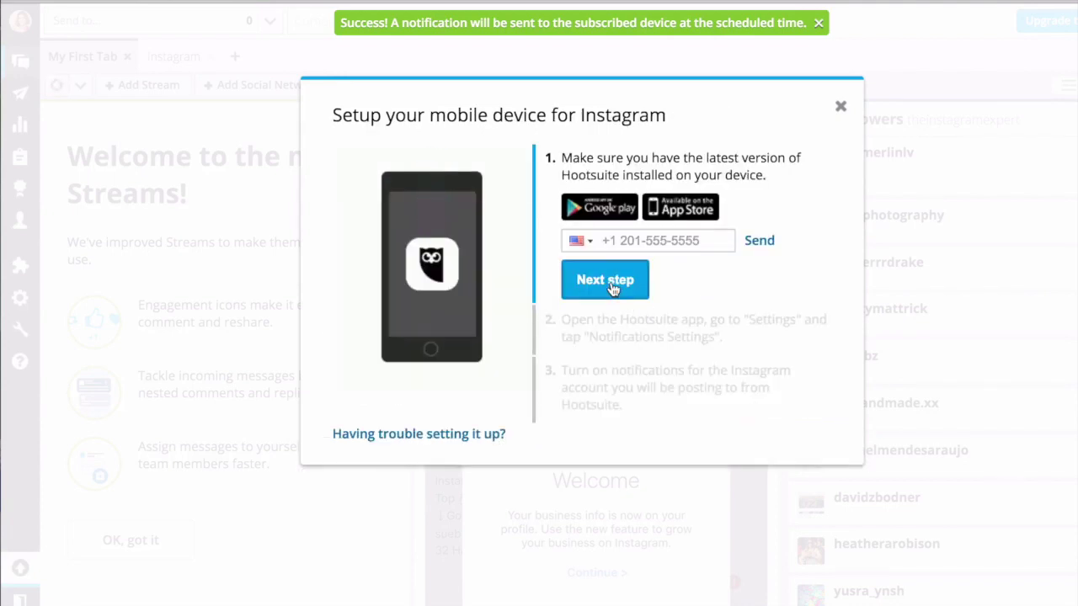
click(596, 338)
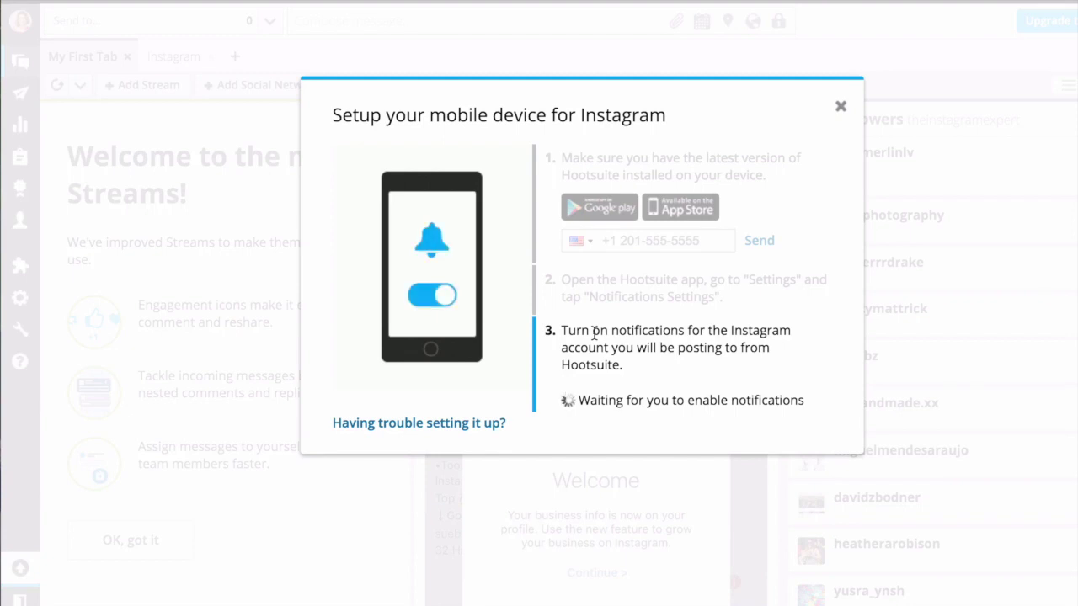
click(839, 109)
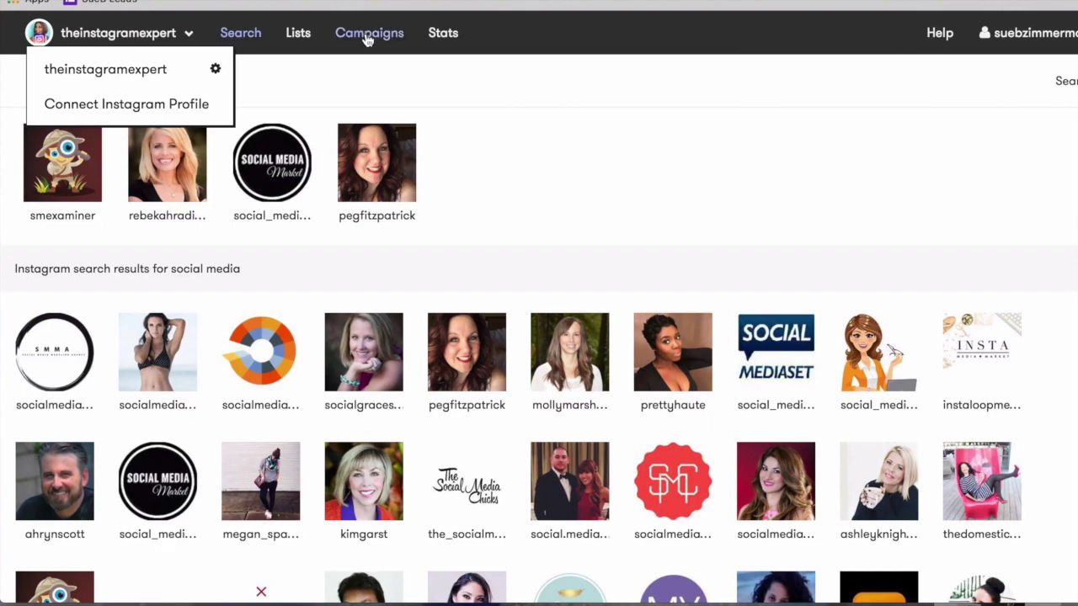
click(521, 141)
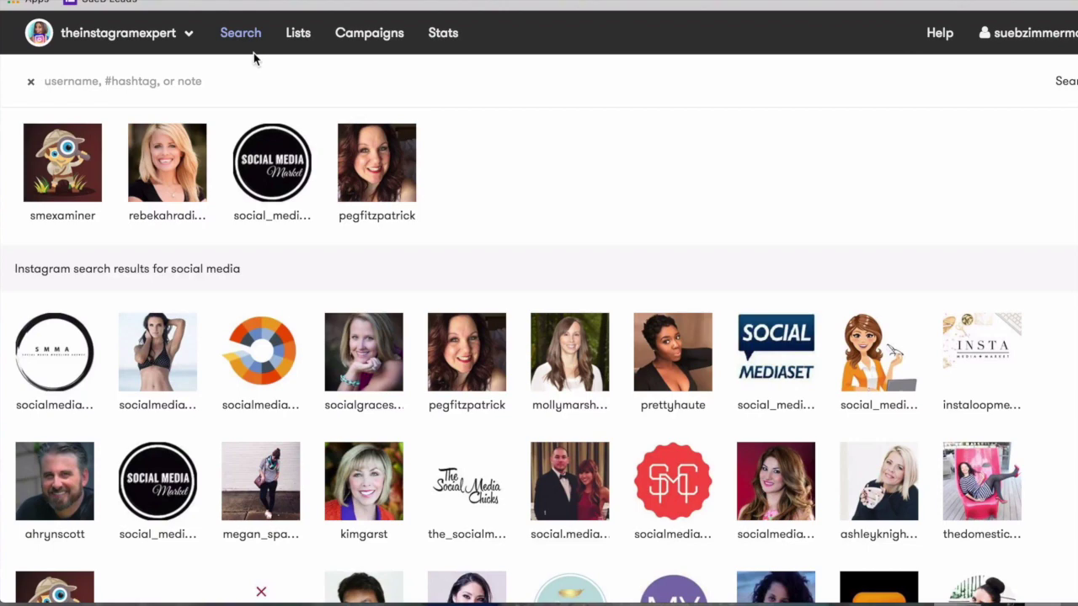
text(socia)
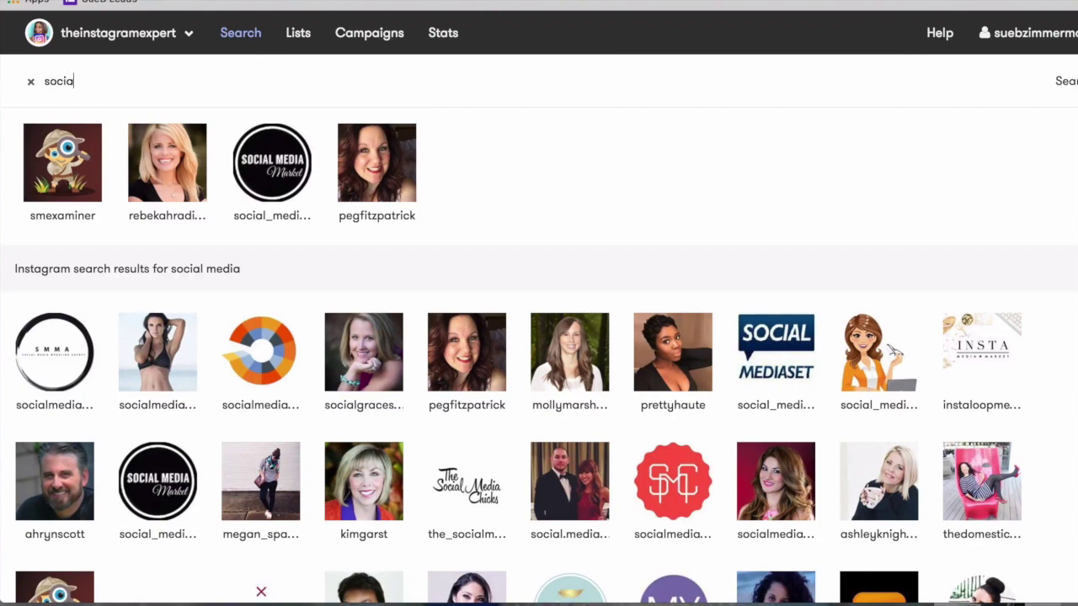
text(l media)
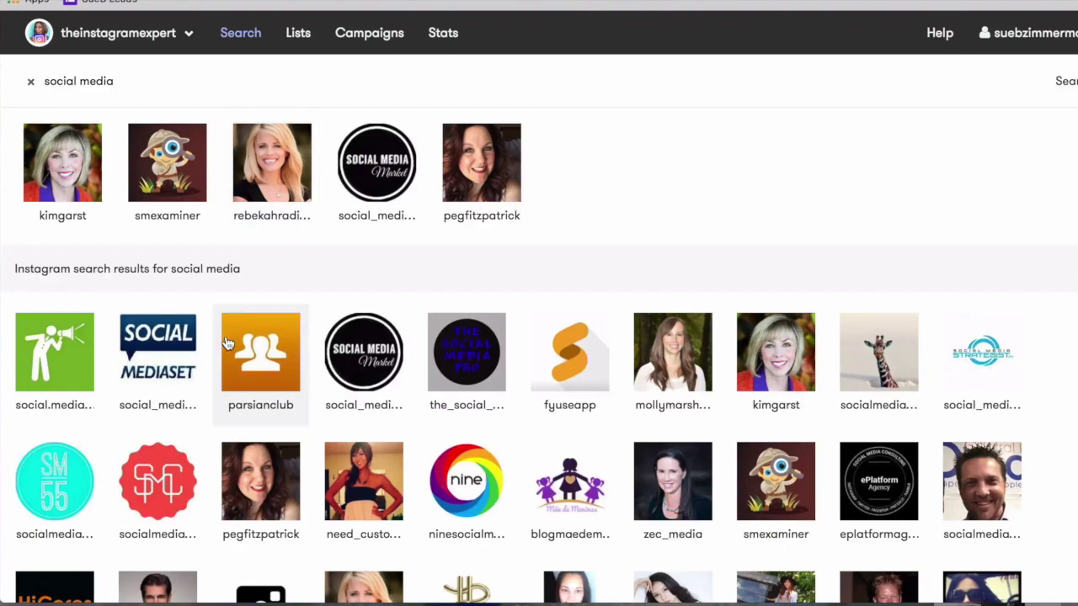
scroll(227, 343, down, 1)
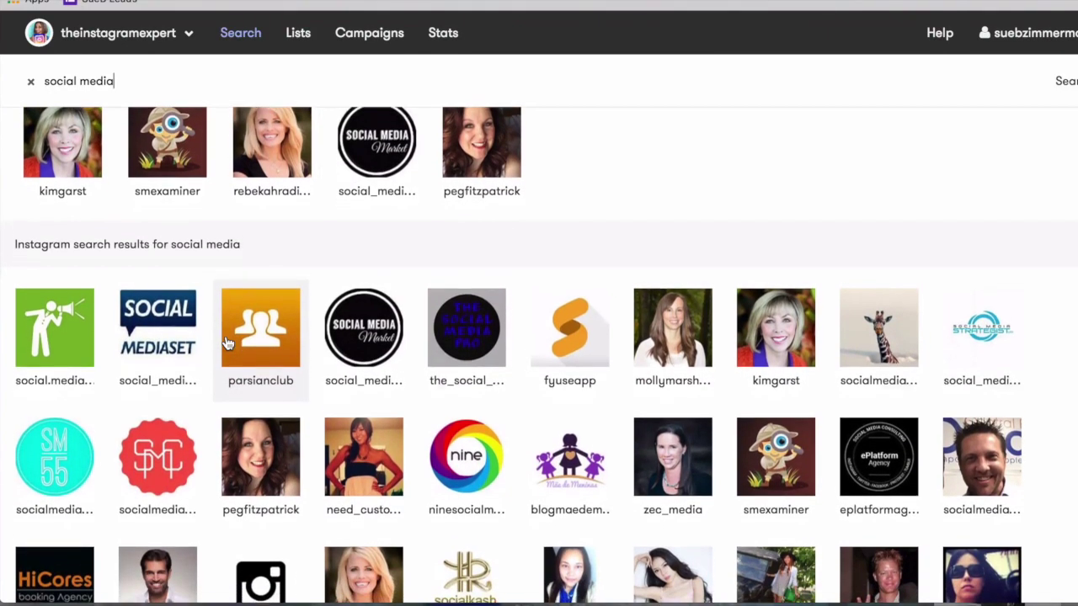
scroll(227, 342, down, 2)
scroll(227, 343, down, 1)
scroll(227, 343, down, 1)
scroll(227, 342, down, 2)
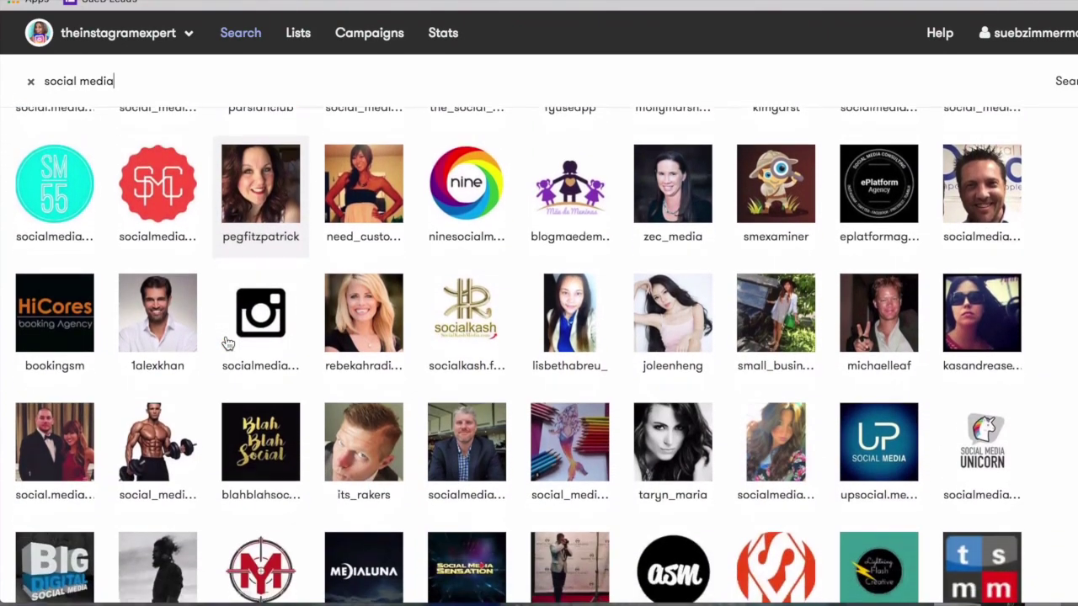
scroll(226, 343, down, 1)
scroll(225, 343, up, 1)
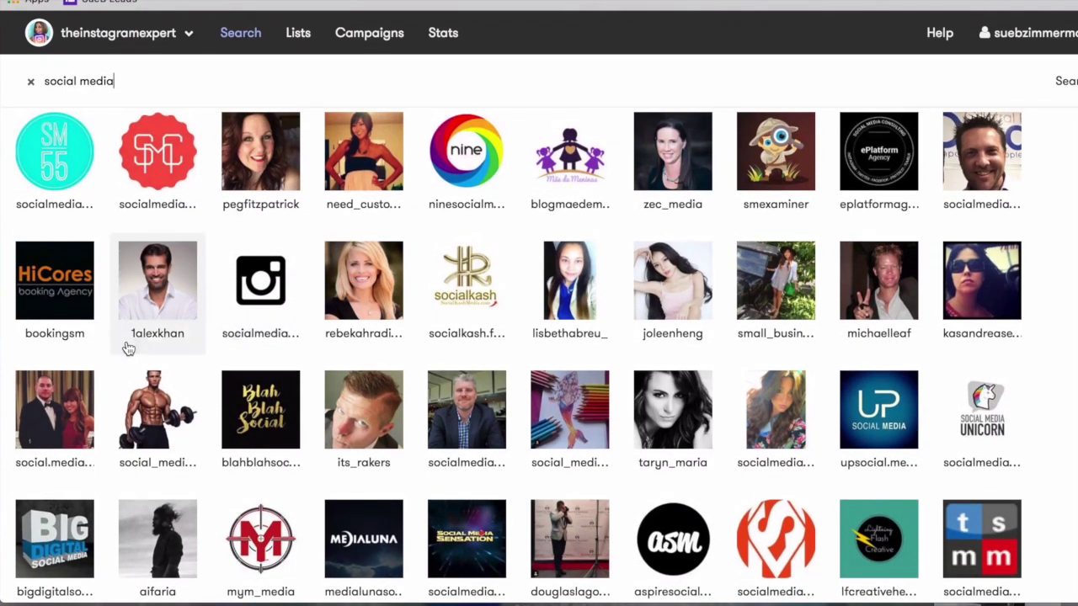
click(190, 325)
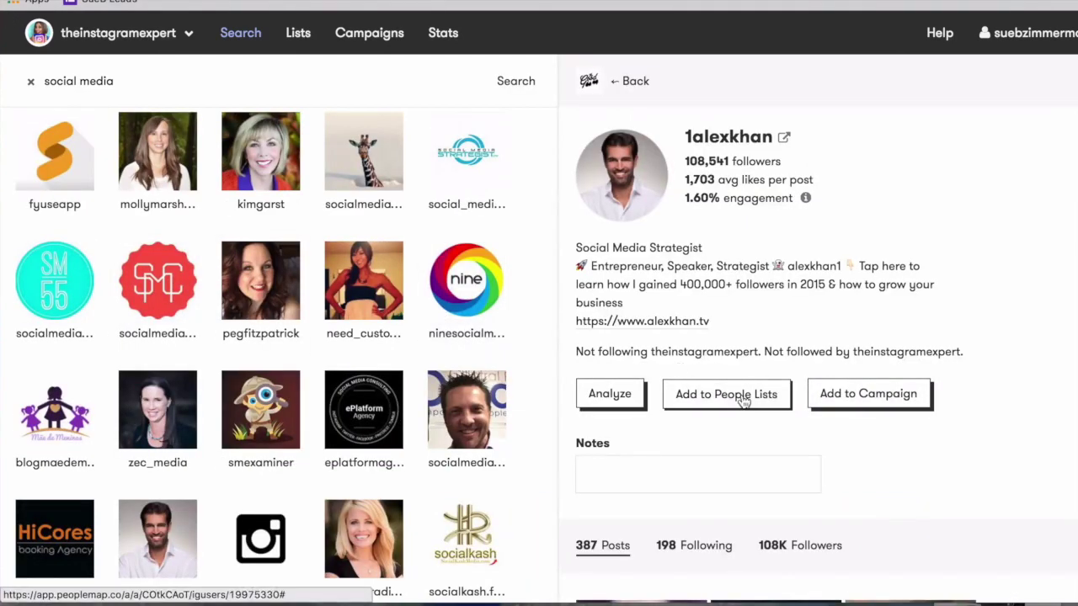
click(744, 397)
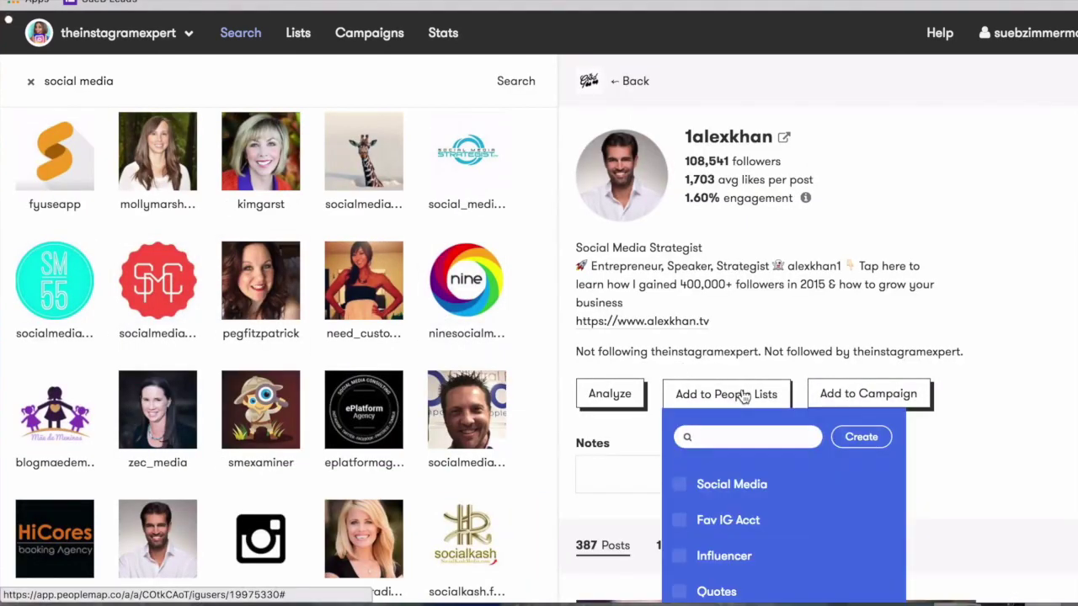
click(681, 486)
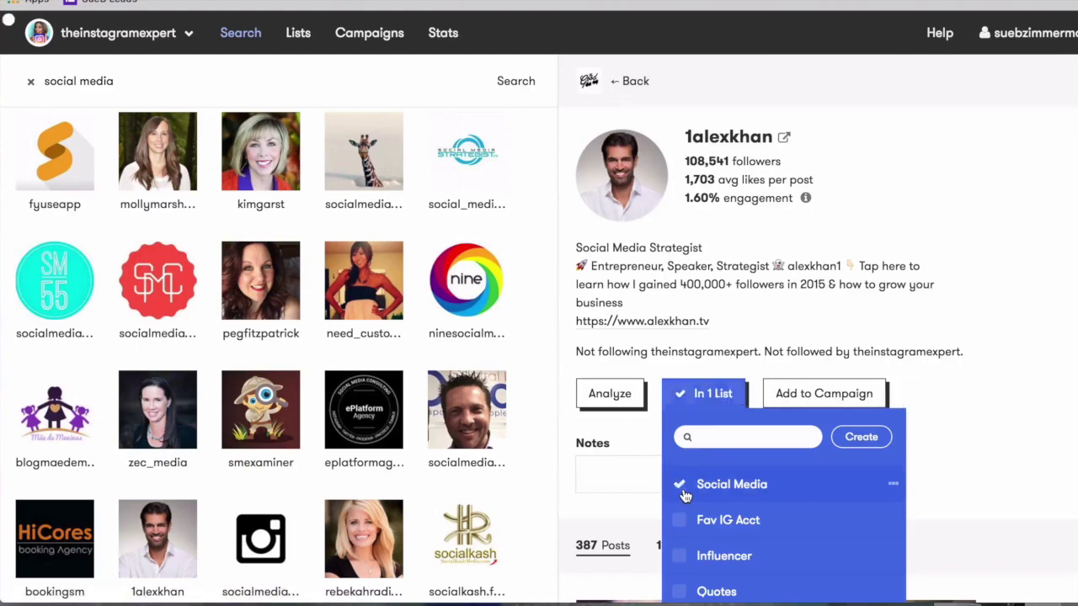
click(682, 557)
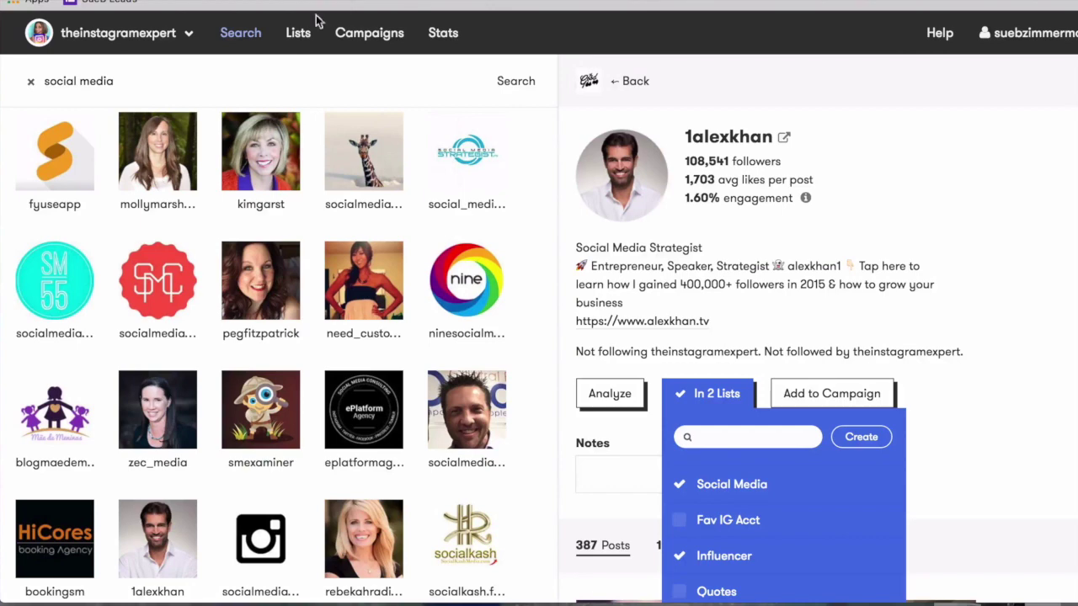
click(299, 35)
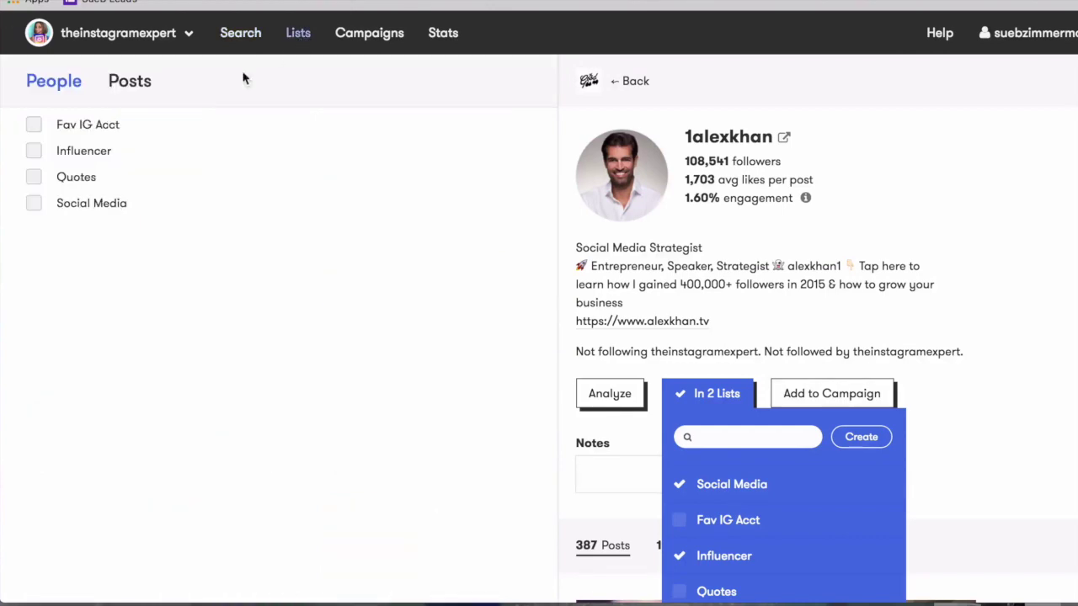
- Open the Fav IG Acct list and browse thedrybar's profile posts
click(169, 126)
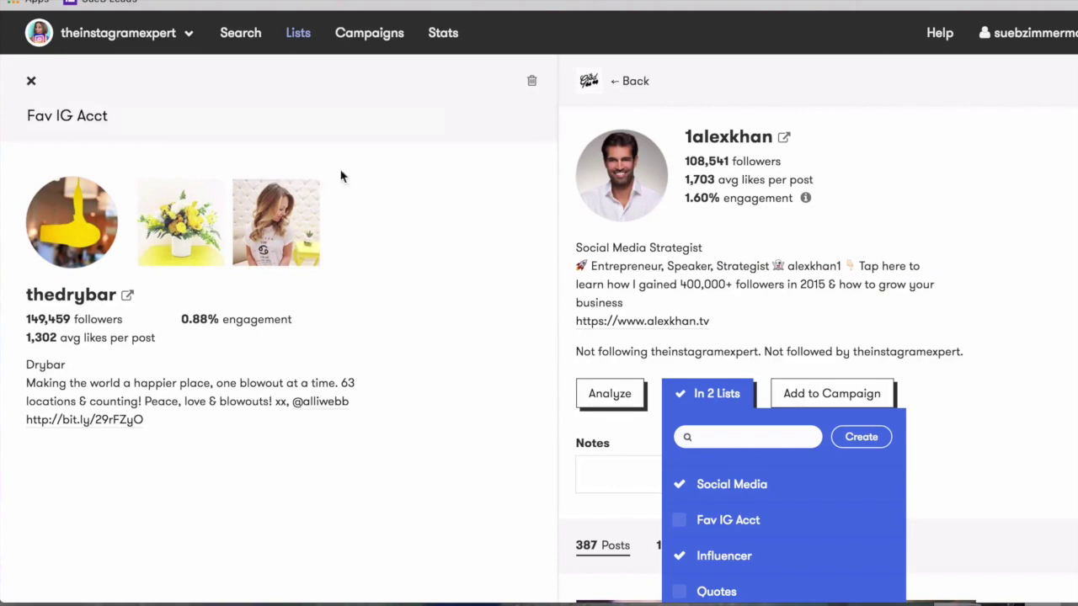
click(104, 297)
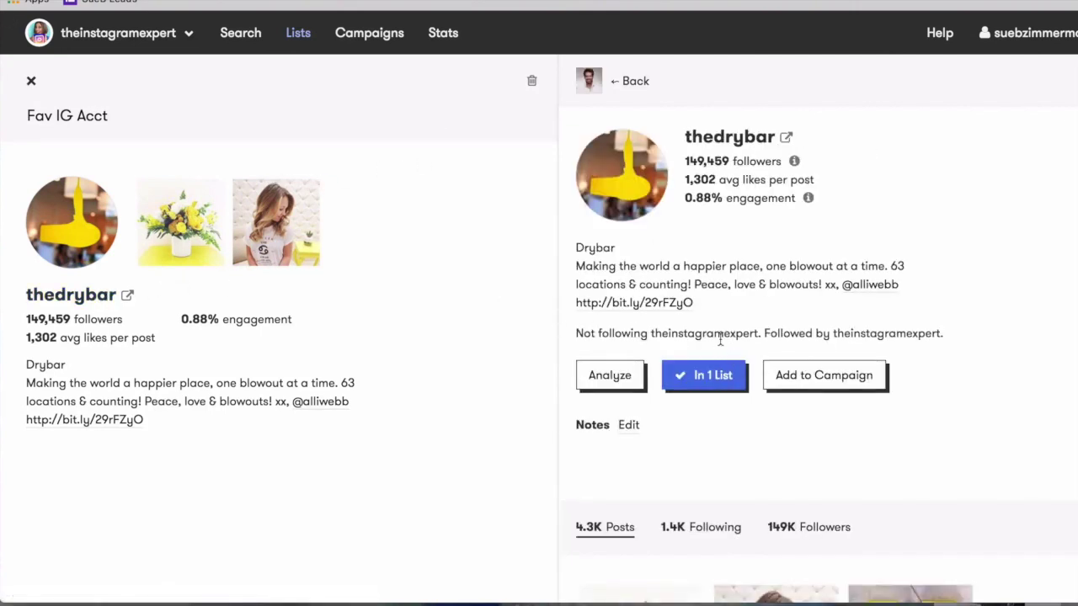
scroll(722, 349, down, 3)
scroll(720, 341, down, 2)
scroll(721, 338, down, 5)
scroll(720, 338, down, 4)
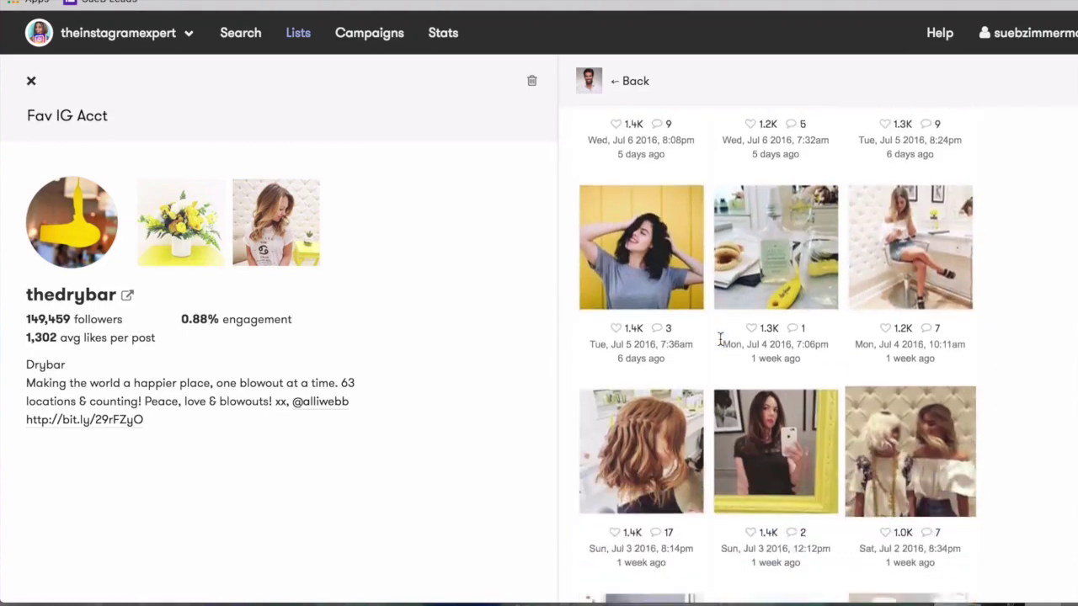
scroll(720, 338, down, 3)
scroll(733, 345, down, 1)
- Open thedrybar's Snapchat code post and confirm it's saved in the Snapchat Code list
click(752, 354)
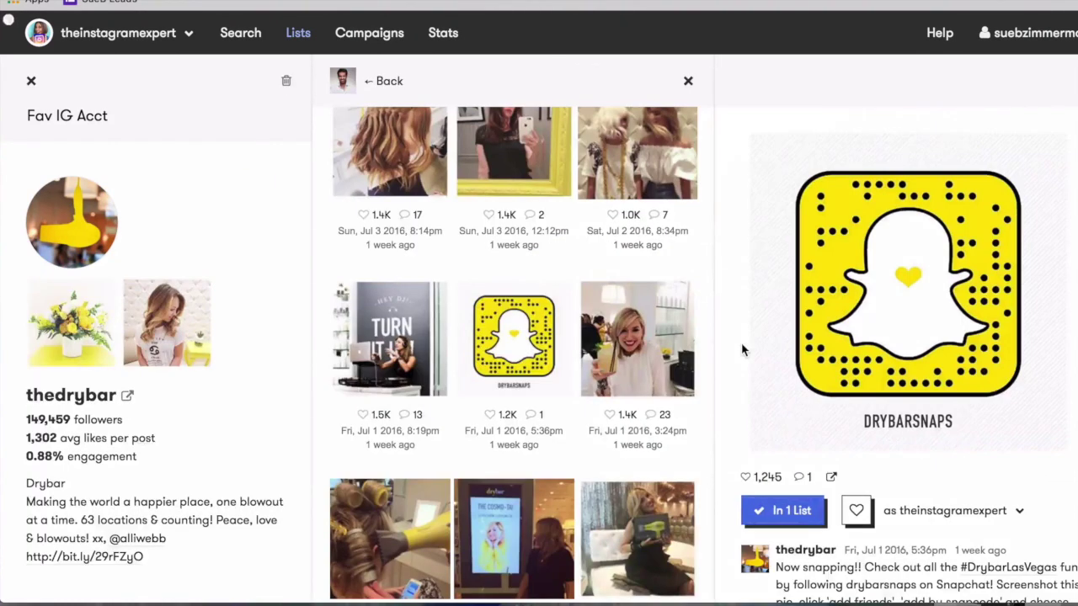
scroll(712, 375, down, 2)
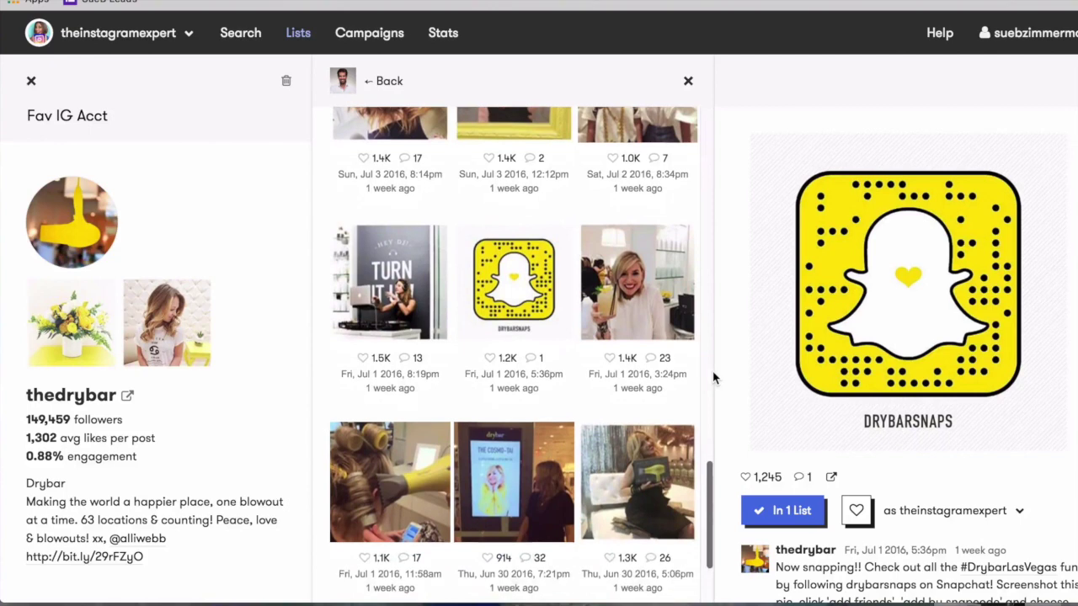
scroll(841, 425, down, 1)
scroll(841, 425, down, 2)
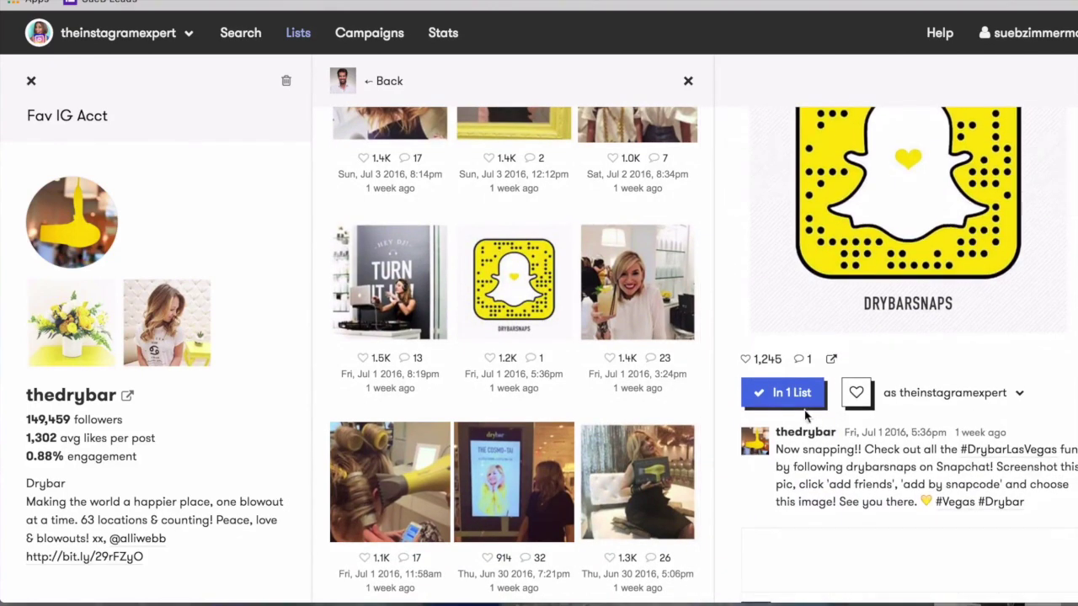
click(795, 399)
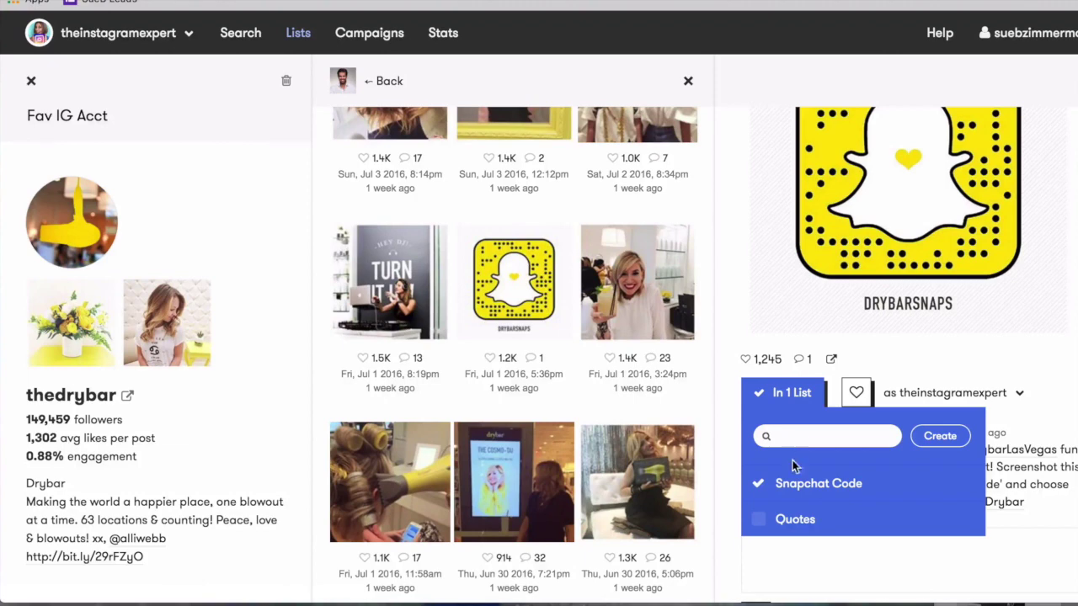
mouse_move(850, 484)
scroll(801, 495, up, 3)
scroll(546, 381, up, 10)
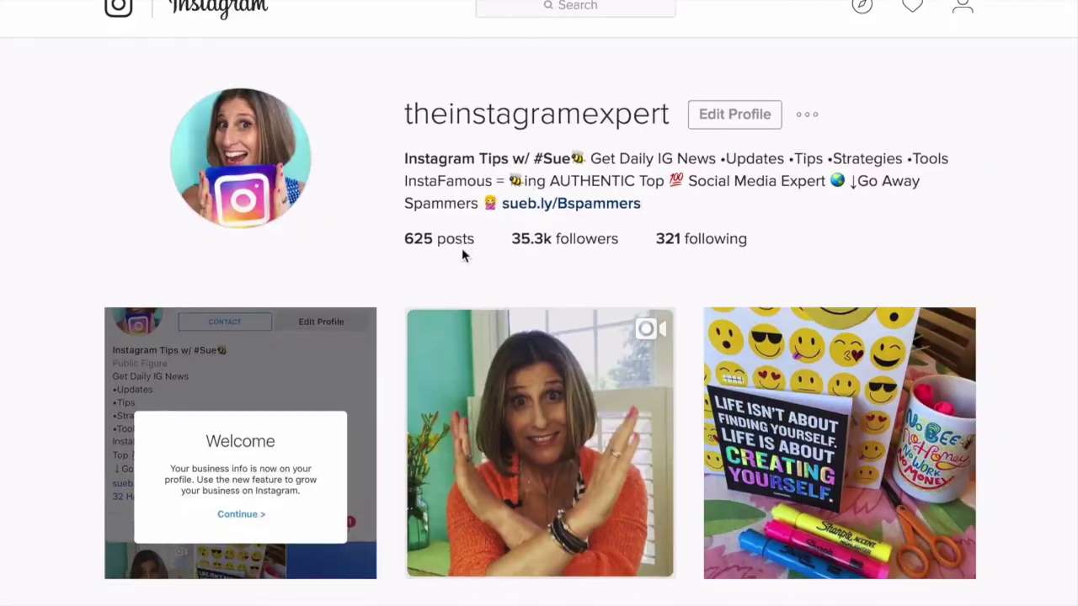
- Open the #TuesdayTip Instagram logo photo against blue sky showing 131 likes
scroll(461, 247, down, 5)
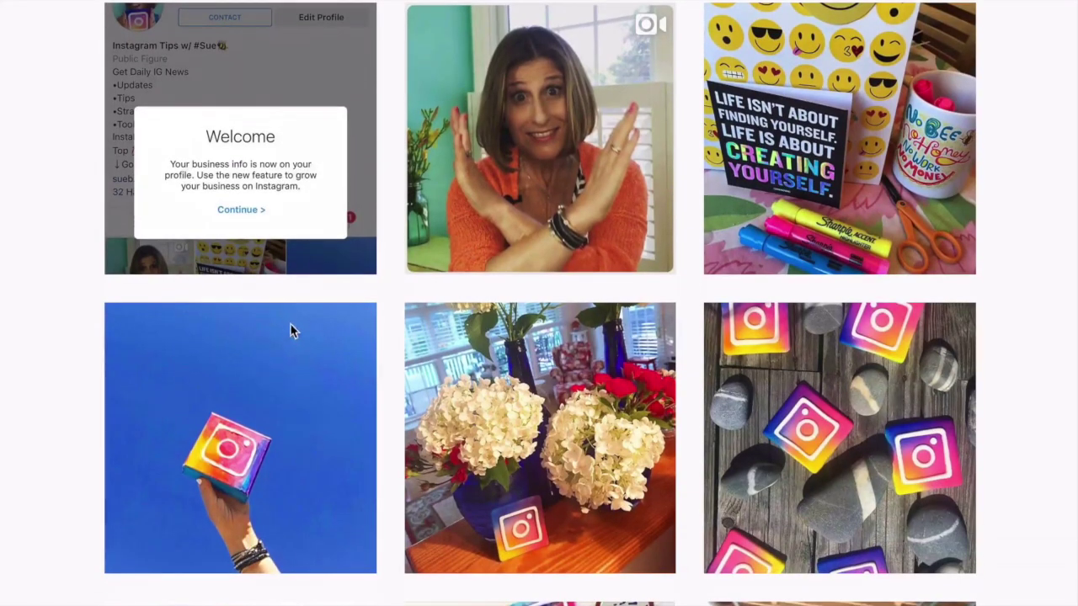
click(300, 343)
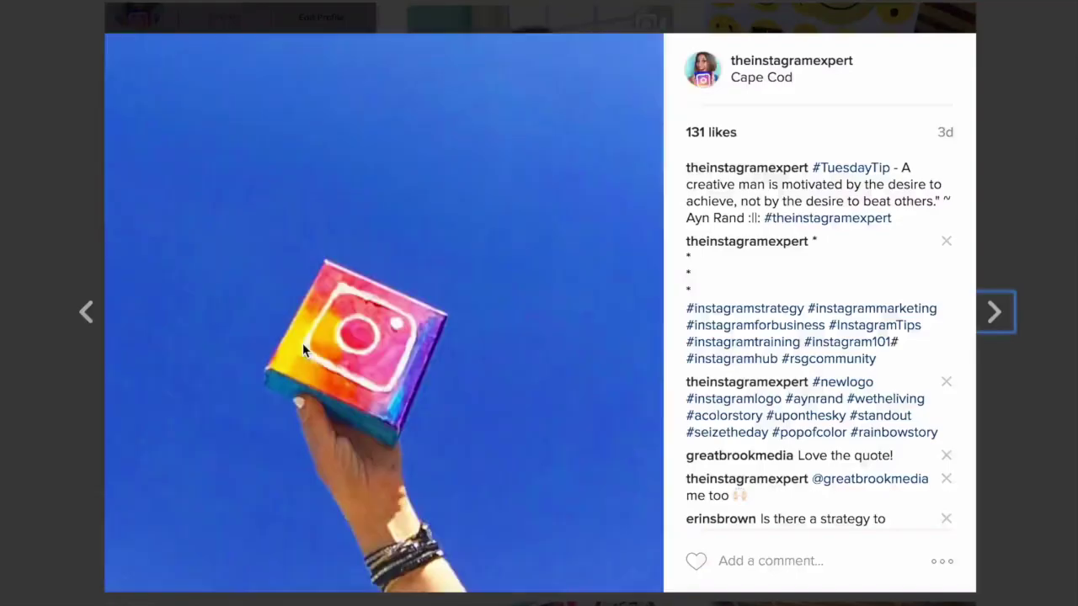